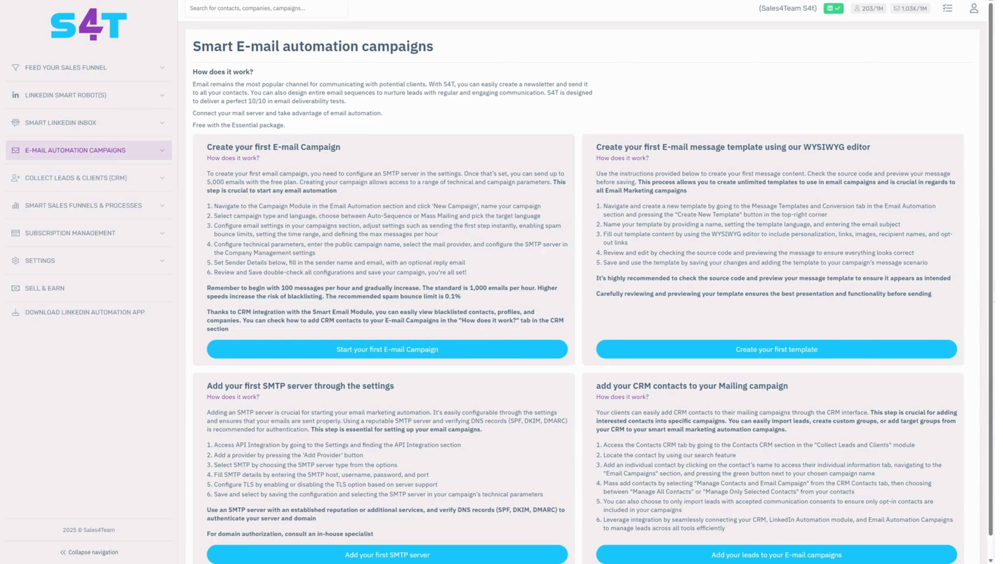
Open the list of mailing campaigns in the e-mail automation module.
{"action": "left_click", "coordinate": [60, 159]}
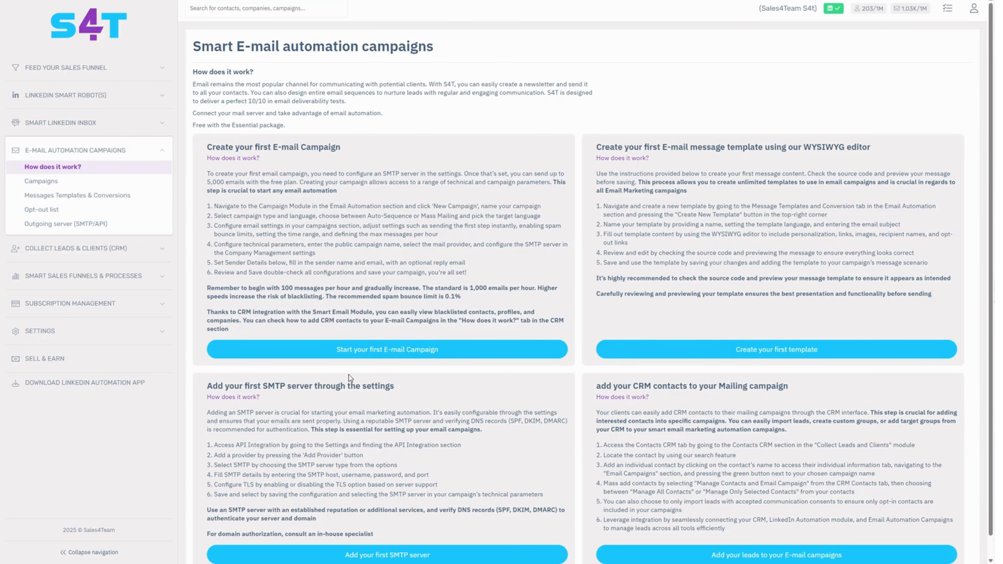
{"action": "left_click", "coordinate": [46, 182]}
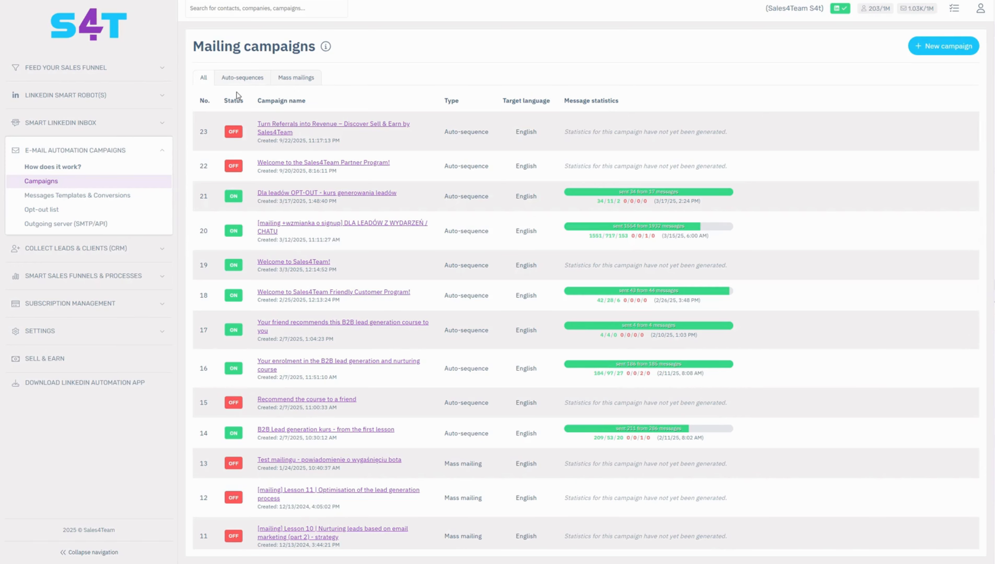
Examine the name, type and target language options for a new campaign, and close the form without creating one.
{"action": "left_click", "coordinate": [942, 51]}
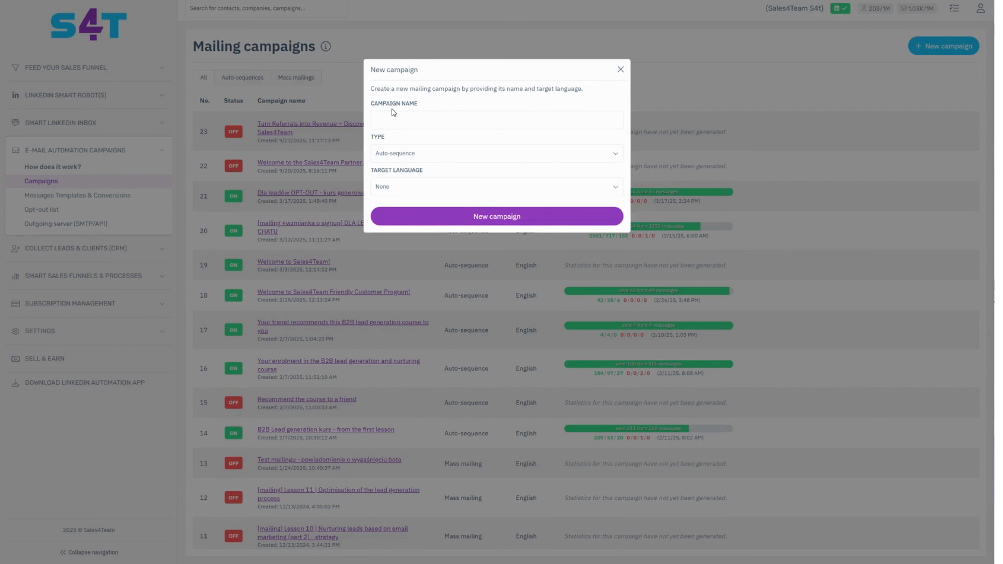
{"action": "left_click", "coordinate": [394, 123]}
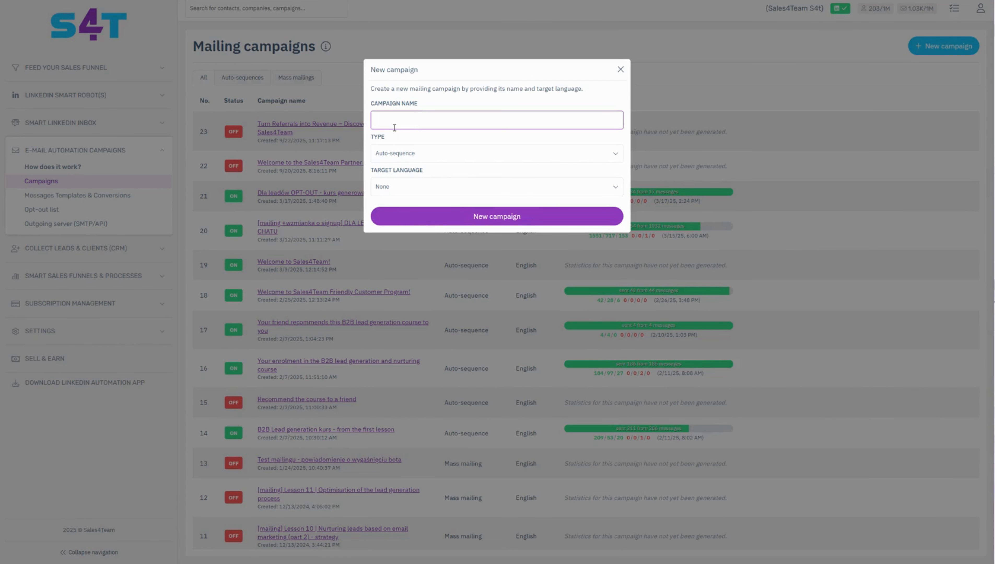
{"action": "left_click", "coordinate": [410, 154]}
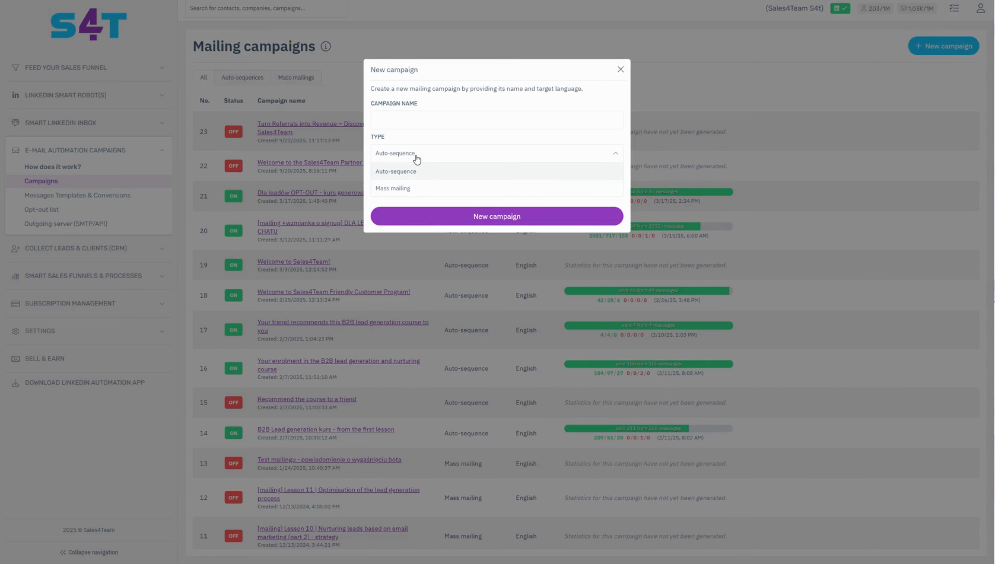
{"action": "left_click", "coordinate": [421, 140]}
{"action": "left_click", "coordinate": [413, 196]}
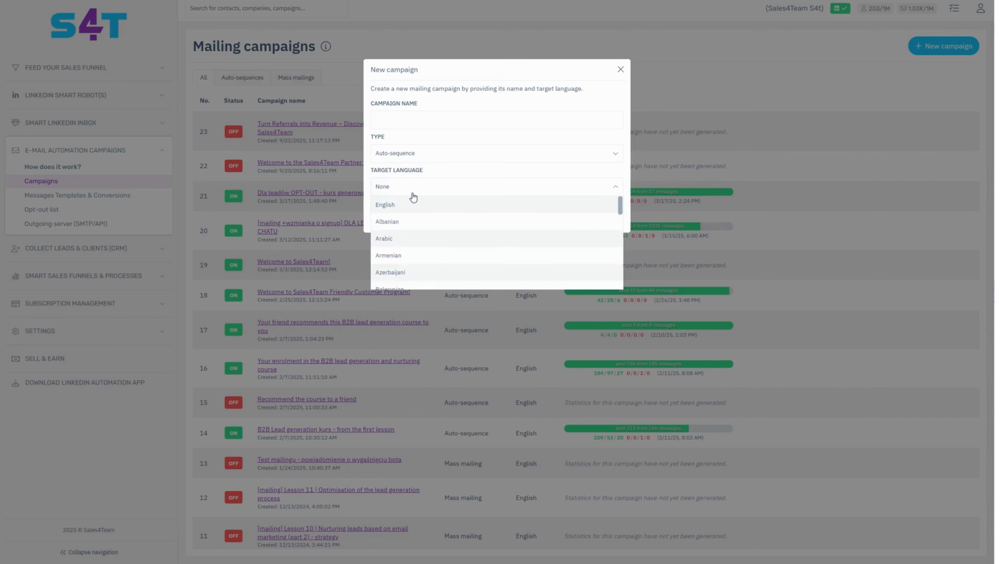
{"action": "left_click", "coordinate": [417, 179]}
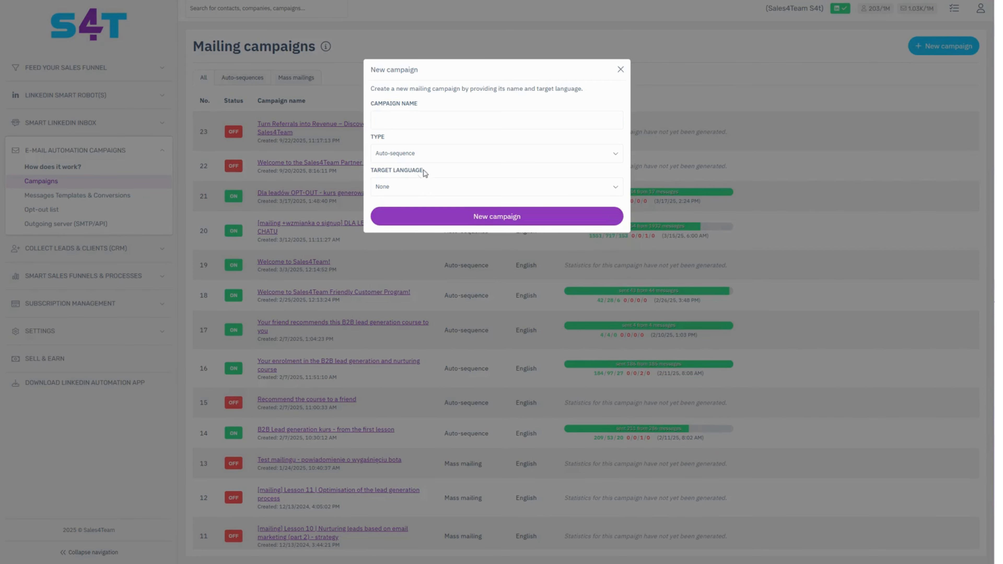
{"action": "left_click", "coordinate": [622, 69]}
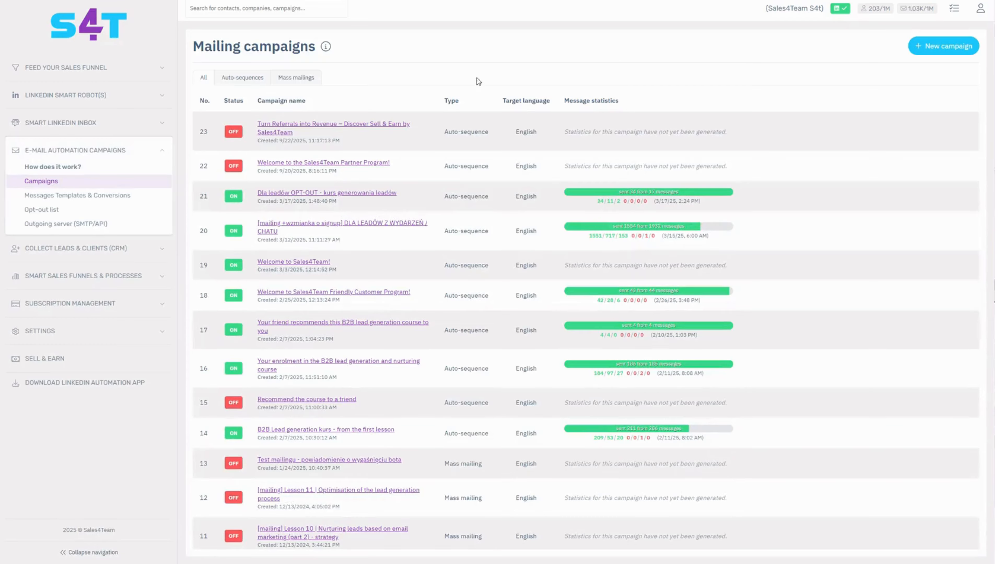
Open the "Welcome to Sales4Team!" campaign and switch it off and back on.
{"action": "left_click", "coordinate": [296, 262]}
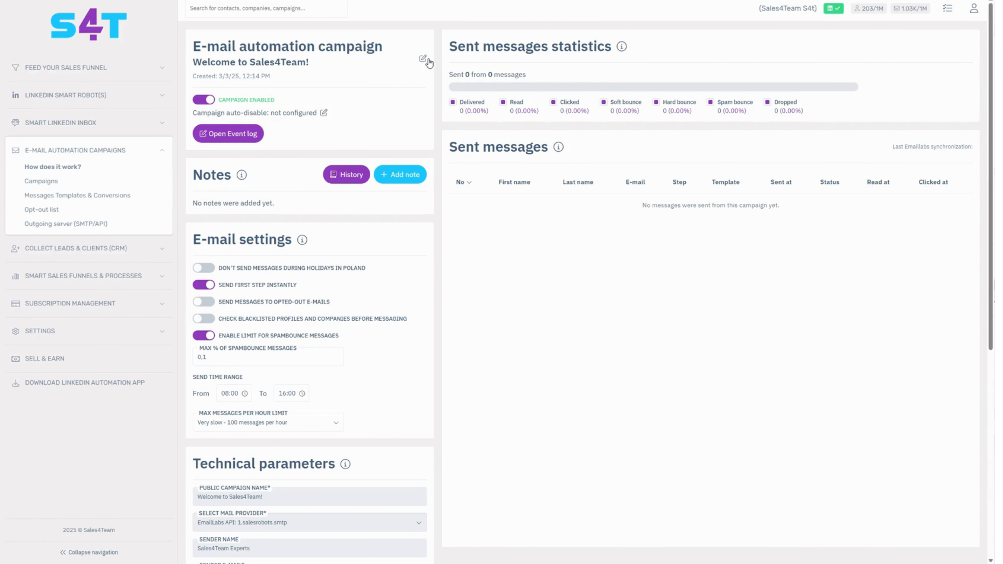
{"action": "left_click", "coordinate": [202, 101]}
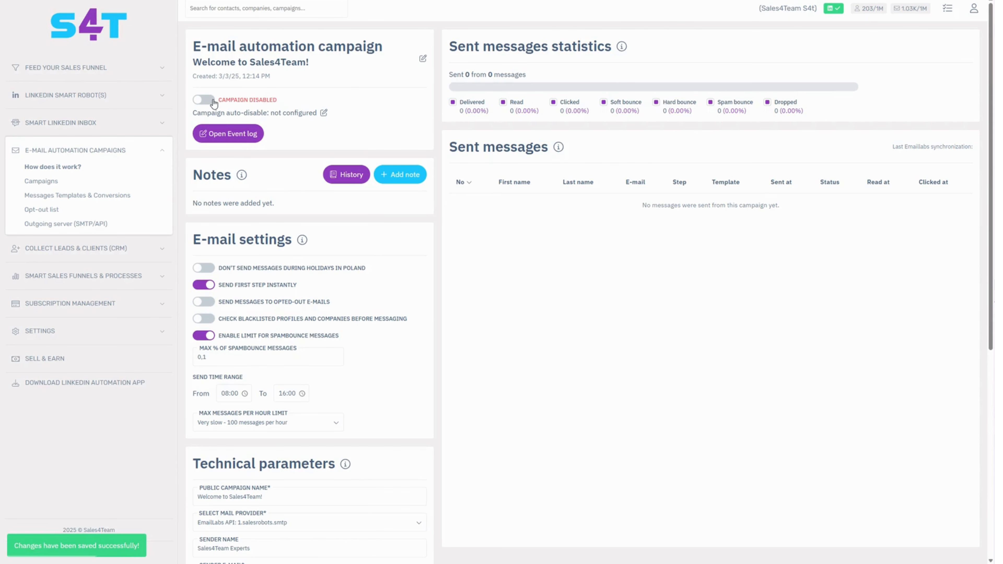
{"action": "left_click", "coordinate": [212, 101]}
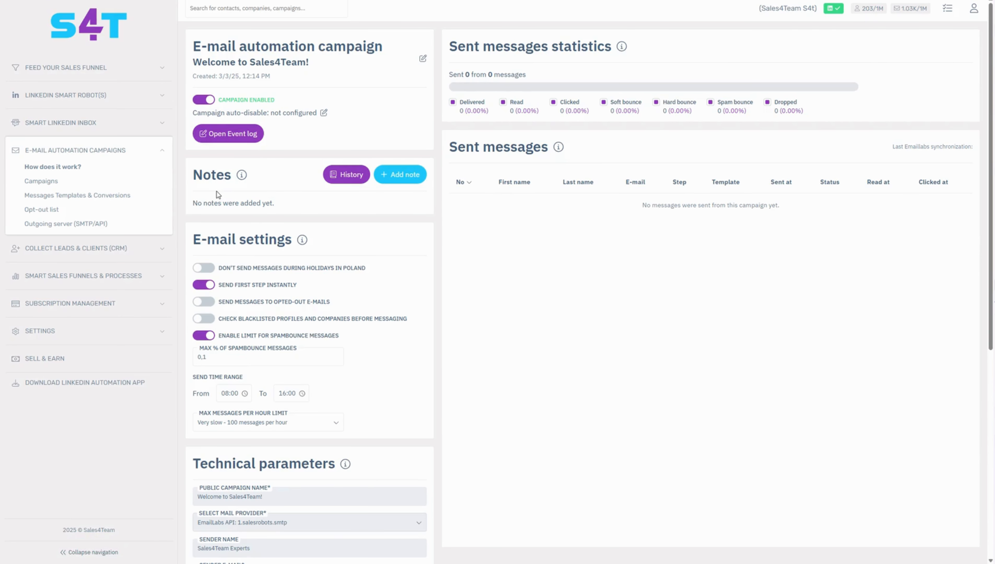
Examine the campaign's e-mail settings, including the spam bounce limit, send time range and maximum messages per hour options.
{"action": "scroll", "coordinate": [217, 194], "scroll_direction": "down", "scroll_amount": 2}
{"action": "scroll", "coordinate": [217, 194], "scroll_direction": "up", "scroll_amount": 1}
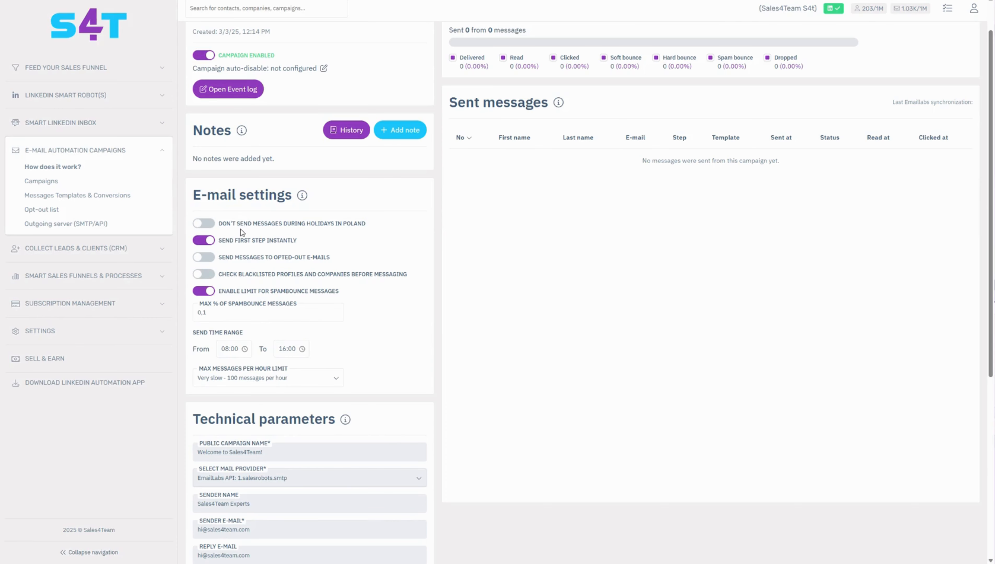
{"action": "mouse_move", "coordinate": [237, 241]}
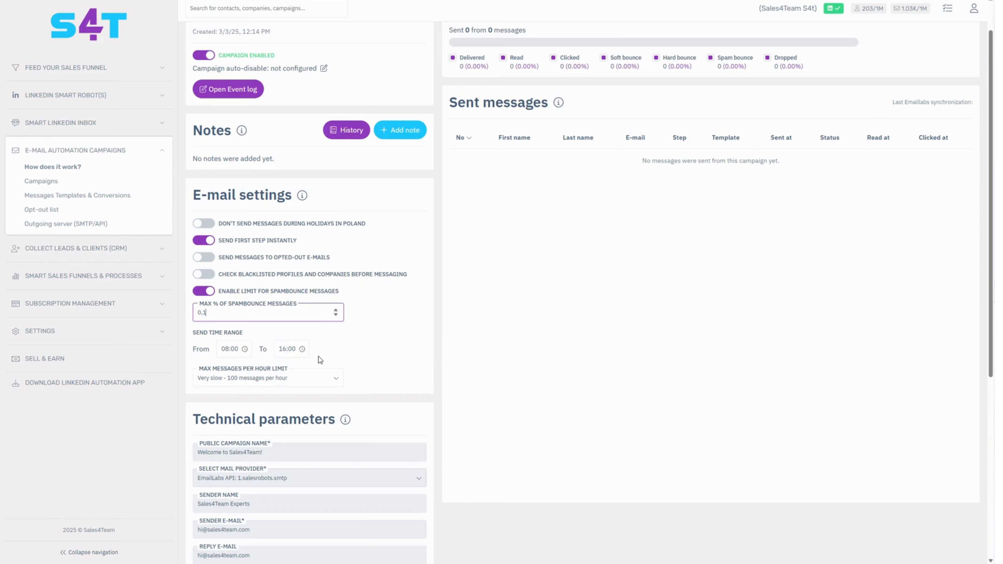
{"action": "scroll", "coordinate": [351, 356], "scroll_direction": "down", "scroll_amount": 2}
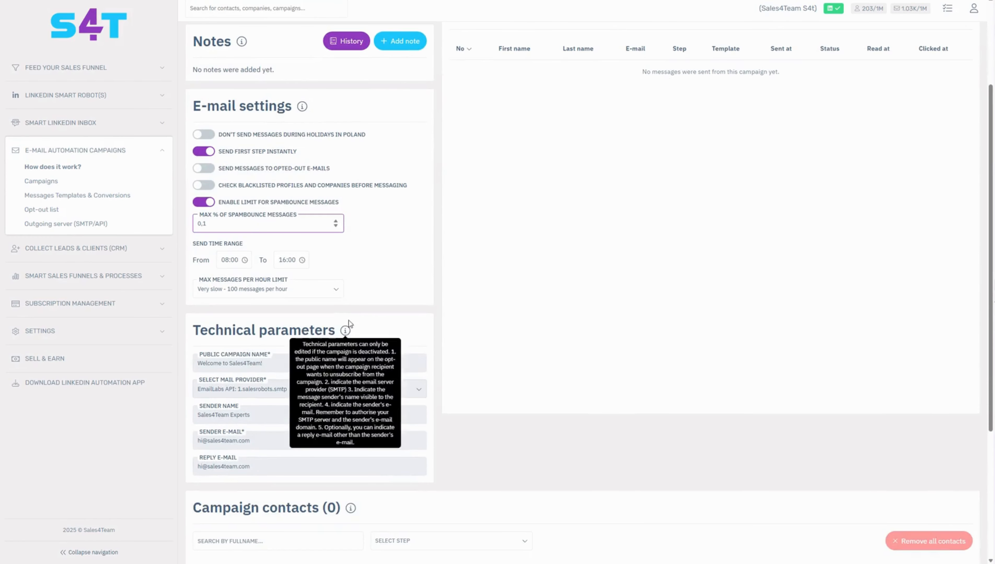
{"action": "left_click", "coordinate": [336, 292]}
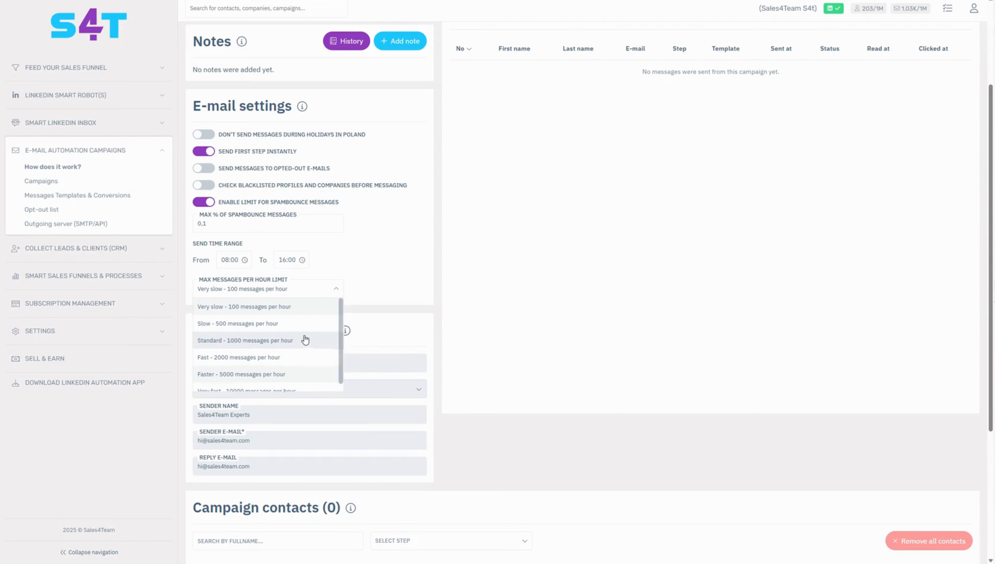
{"action": "left_click", "coordinate": [338, 291]}
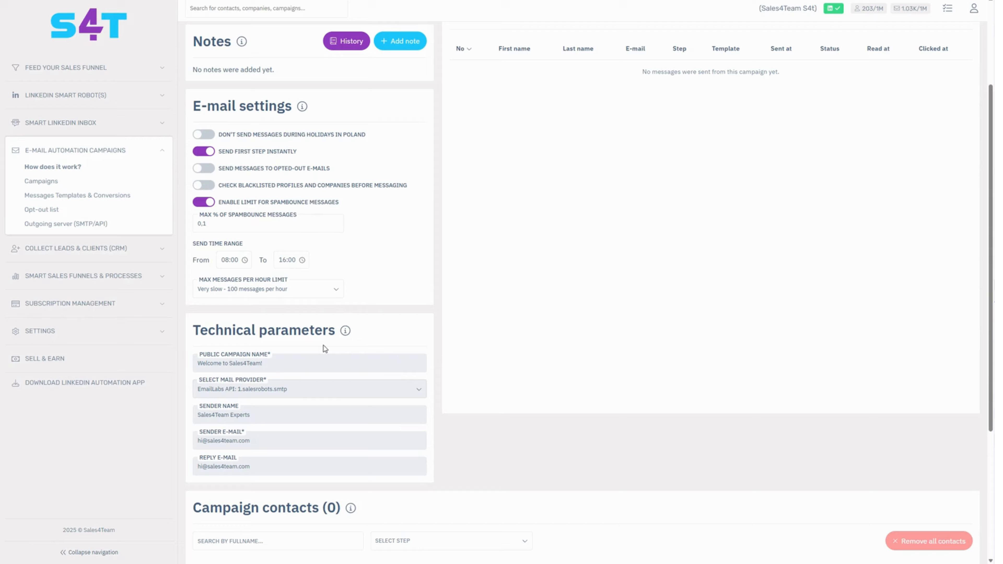
Disable the "Welcome to Sales4Team!" campaign to unlock its technical parameters for editing.
{"action": "mouse_move", "coordinate": [305, 356]}
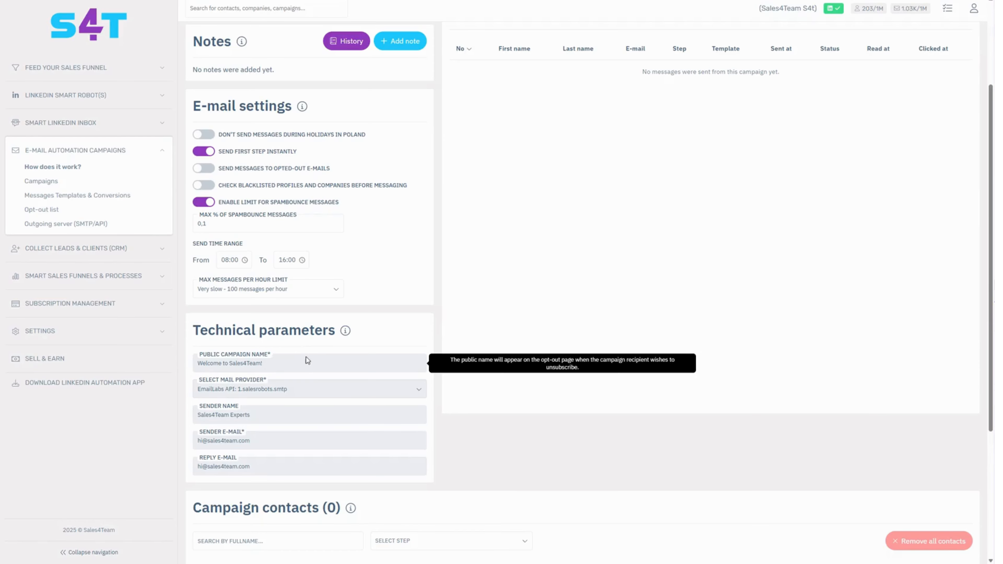
{"action": "scroll", "coordinate": [299, 368], "scroll_direction": "up", "scroll_amount": 3}
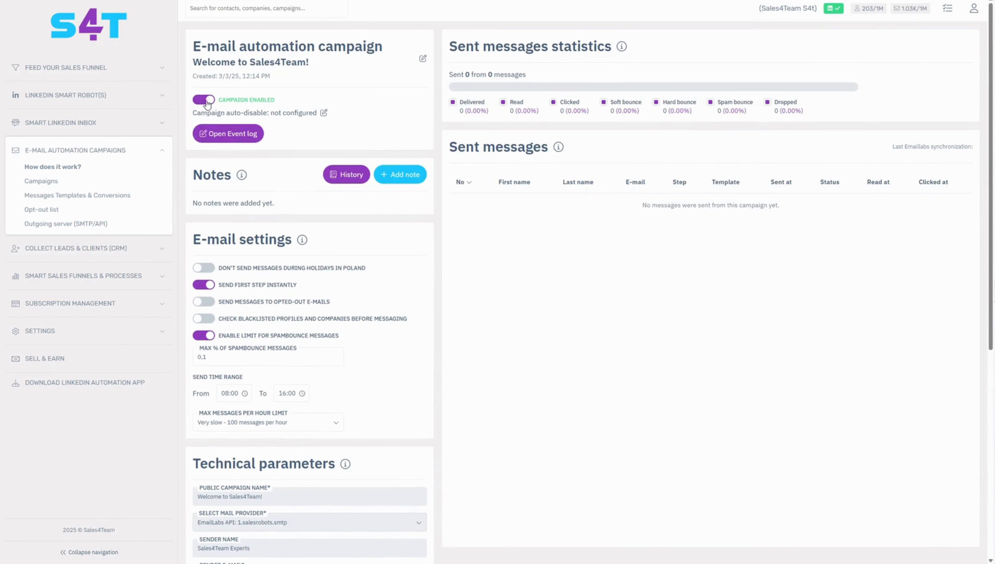
{"action": "scroll", "coordinate": [316, 484], "scroll_direction": "down", "scroll_amount": 4}
{"action": "scroll", "coordinate": [315, 468], "scroll_direction": "up", "scroll_amount": 4}
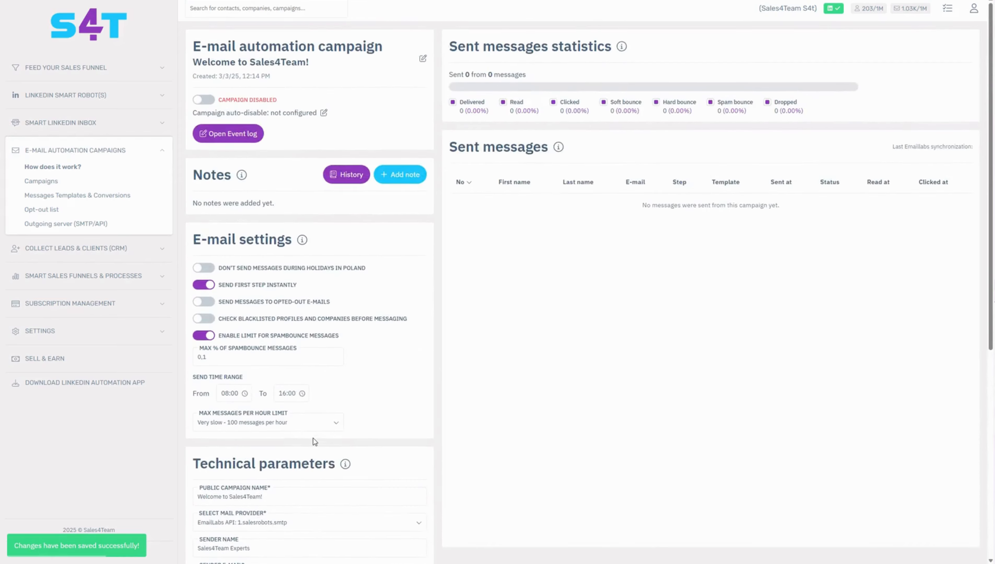
{"action": "scroll", "coordinate": [313, 439], "scroll_direction": "down", "scroll_amount": 2}
Examine the technical parameters: public campaign name, mail provider, sender name, sender e-mail and reply e-mail.
{"action": "left_click", "coordinate": [305, 410]}
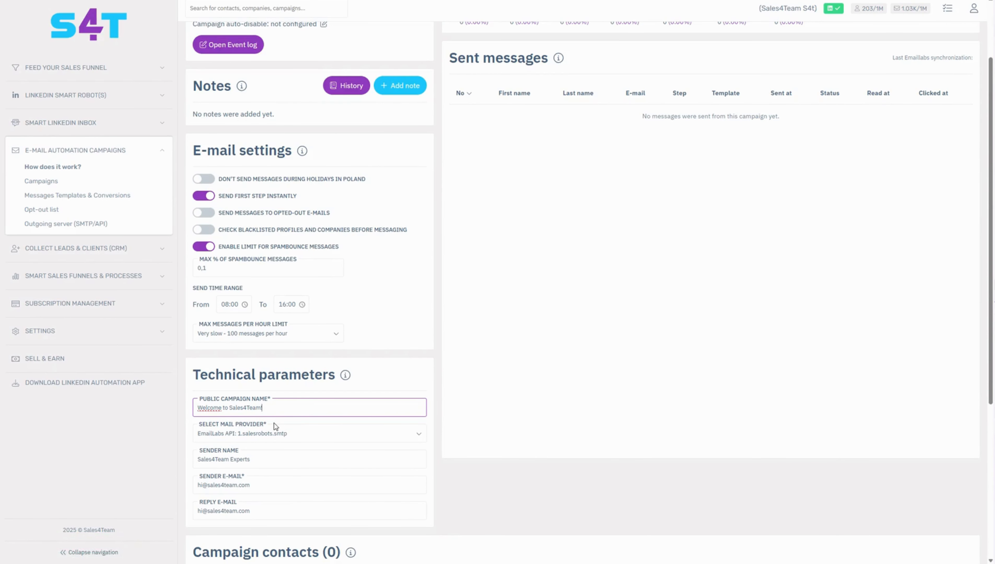
{"action": "mouse_move", "coordinate": [315, 413]}
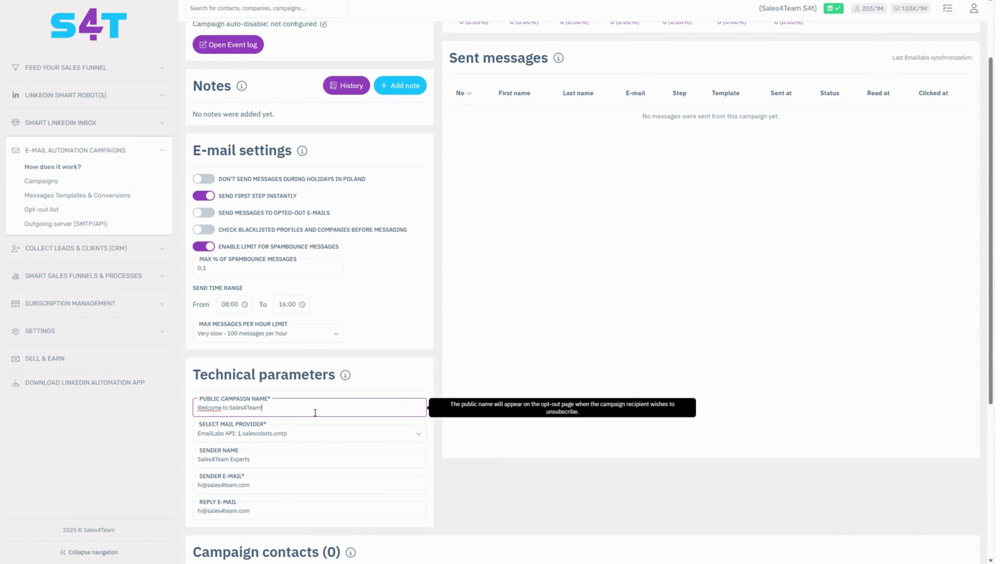
{"action": "scroll", "coordinate": [316, 407], "scroll_direction": "down", "scroll_amount": 2}
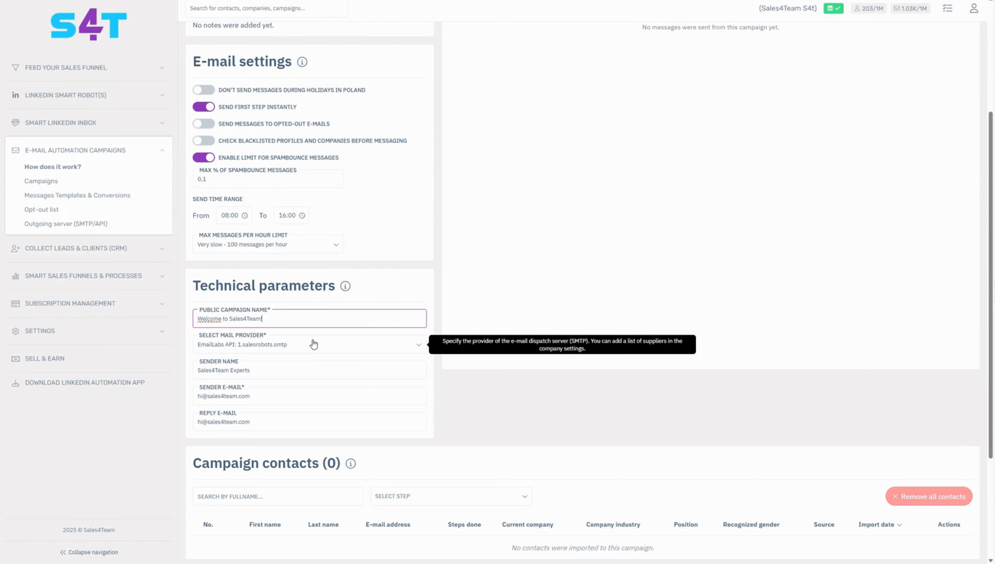
{"action": "left_click", "coordinate": [513, 403]}
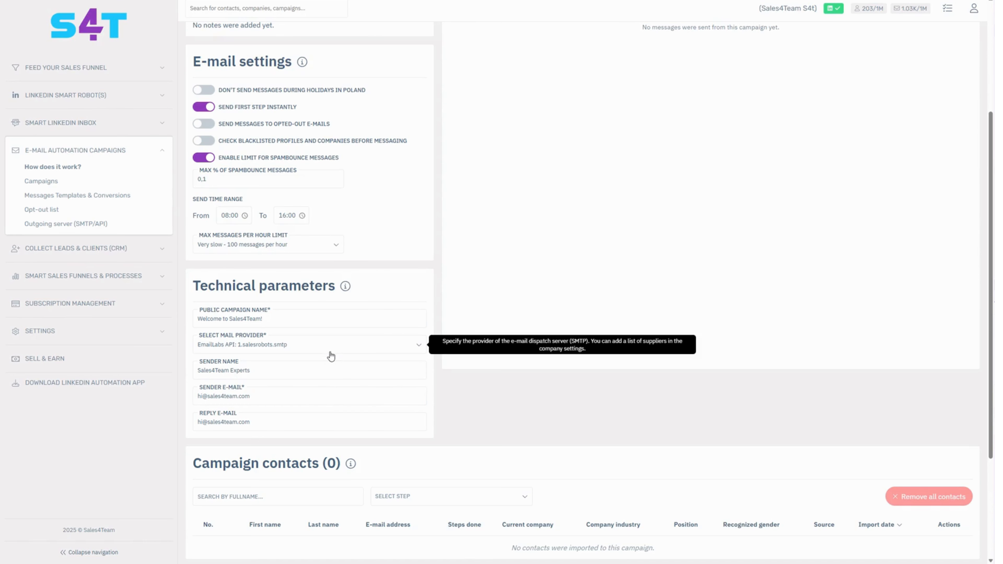
{"action": "left_click", "coordinate": [322, 378]}
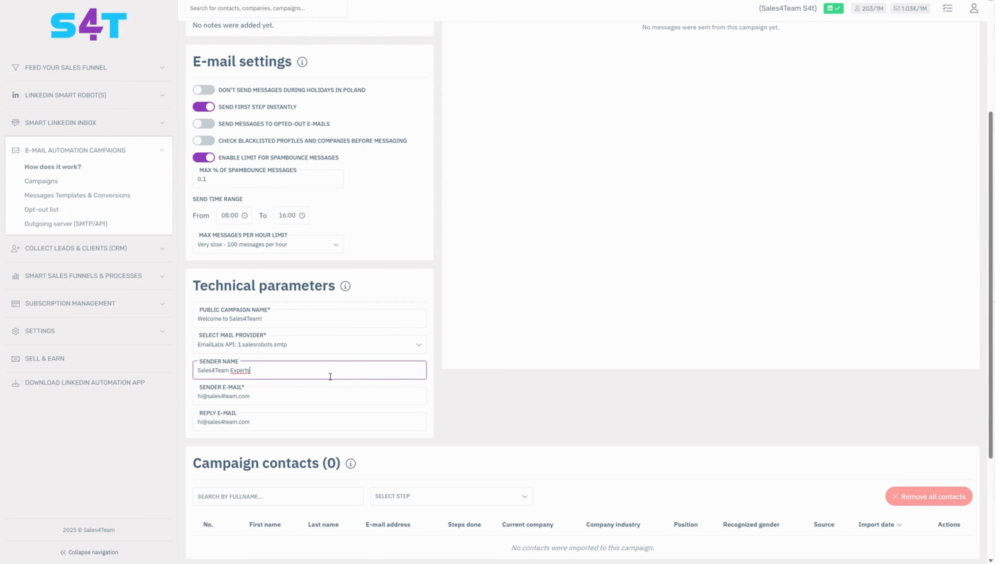
{"action": "left_click", "coordinate": [324, 398]}
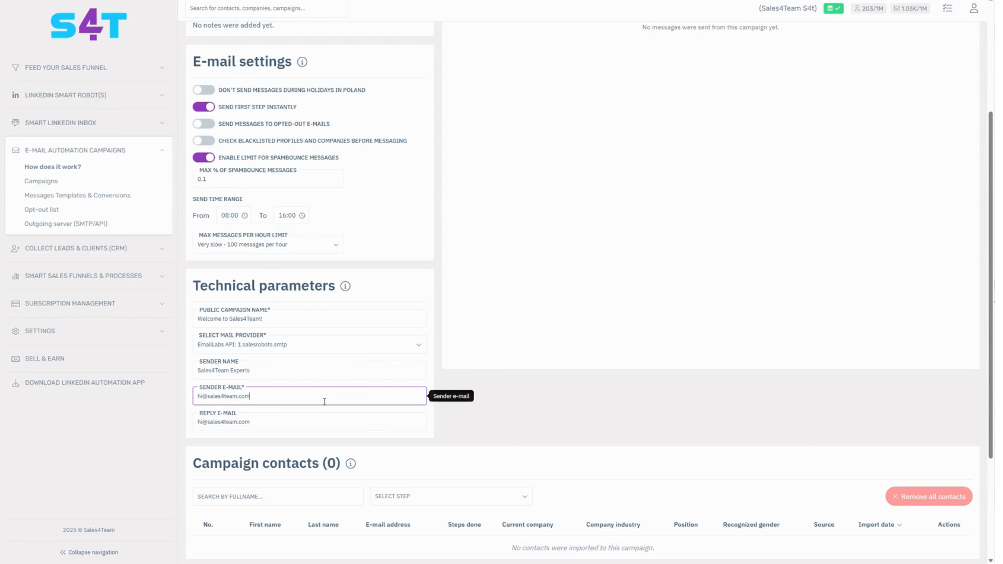
{"action": "left_click", "coordinate": [313, 424]}
{"action": "left_click", "coordinate": [498, 413]}
Read the explanations of the sent message statistics statuses and of the sent messages list.
{"action": "scroll", "coordinate": [498, 411], "scroll_direction": "up", "scroll_amount": 5}
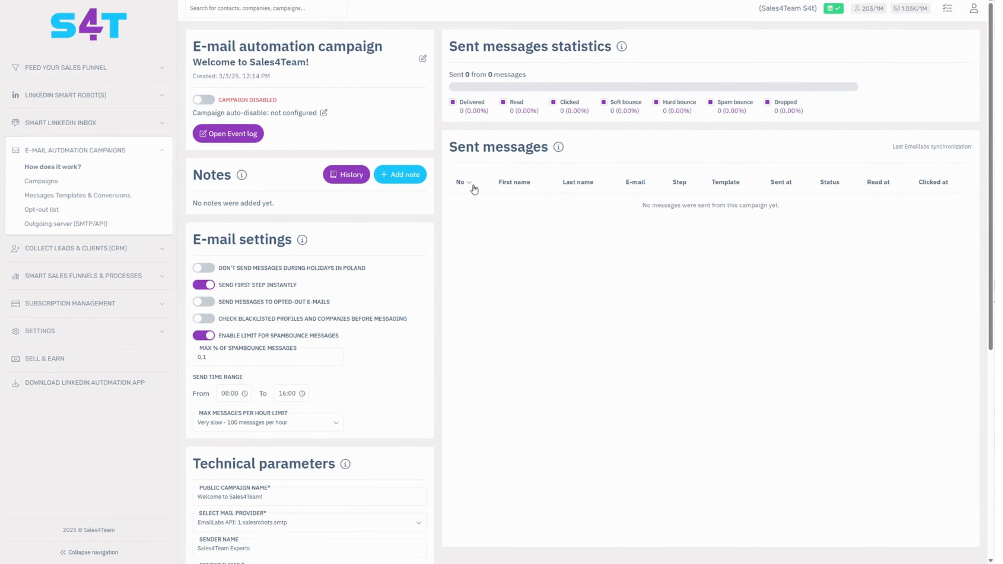
{"action": "mouse_move", "coordinate": [525, 113]}
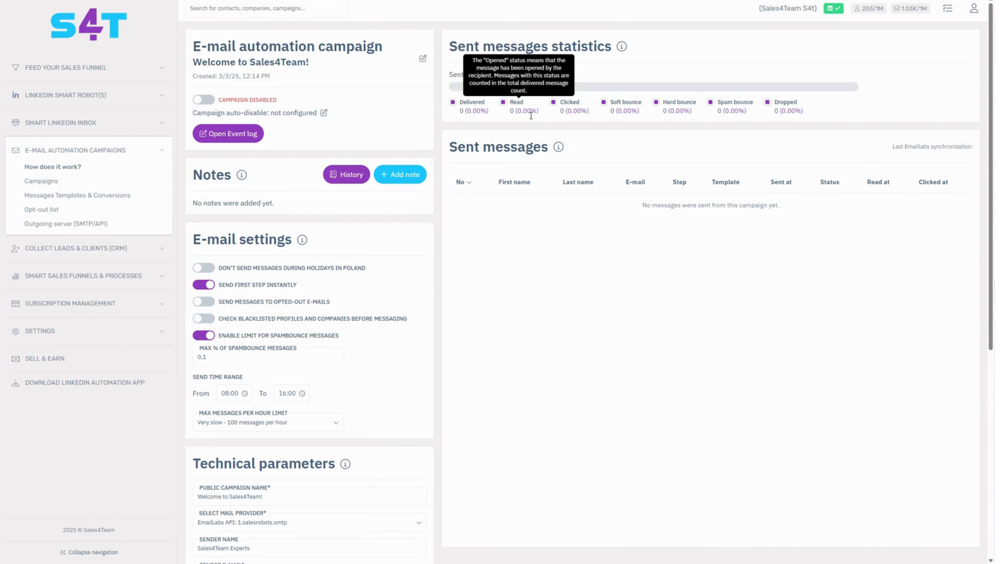
{"action": "mouse_move", "coordinate": [574, 114]}
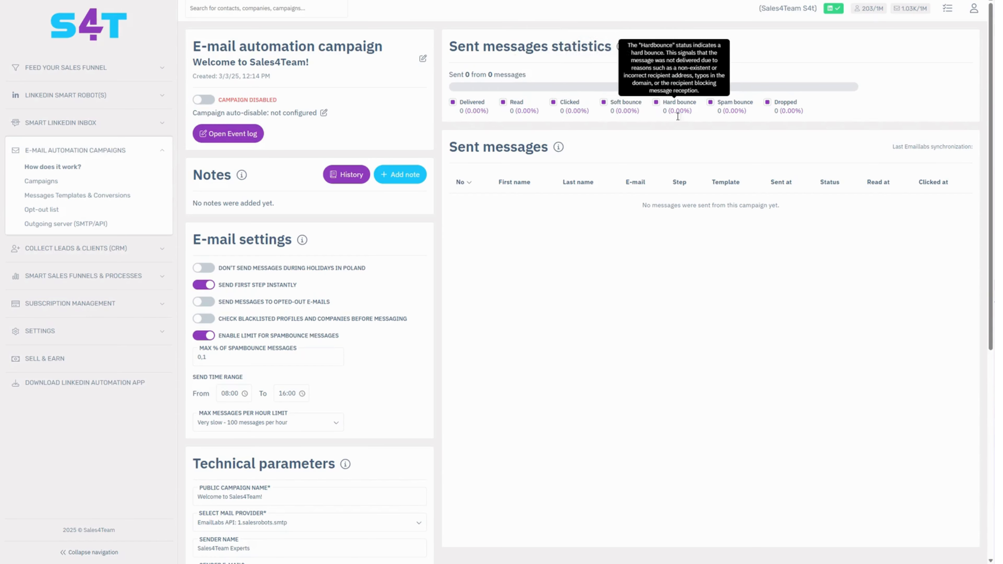
{"action": "mouse_move", "coordinate": [780, 117]}
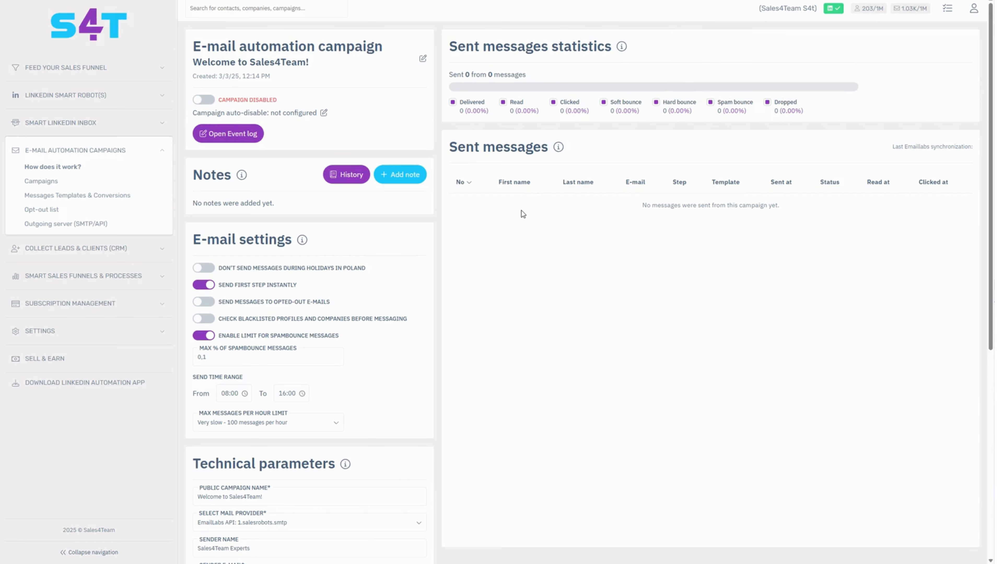
{"action": "mouse_move", "coordinate": [558, 148]}
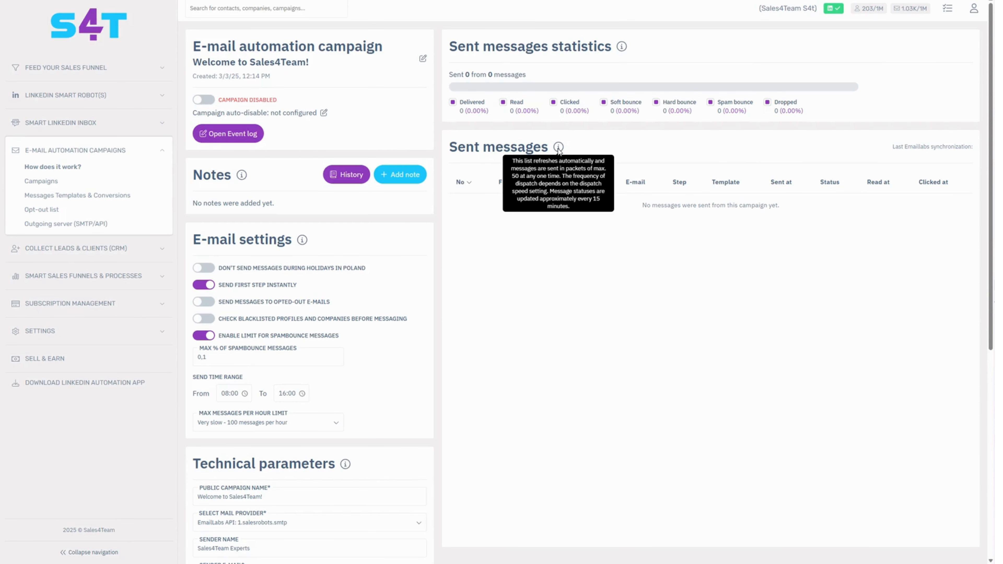
Review the campaign contacts and scenario sections of the campaign.
{"action": "scroll", "coordinate": [517, 395], "scroll_direction": "down", "scroll_amount": 8}
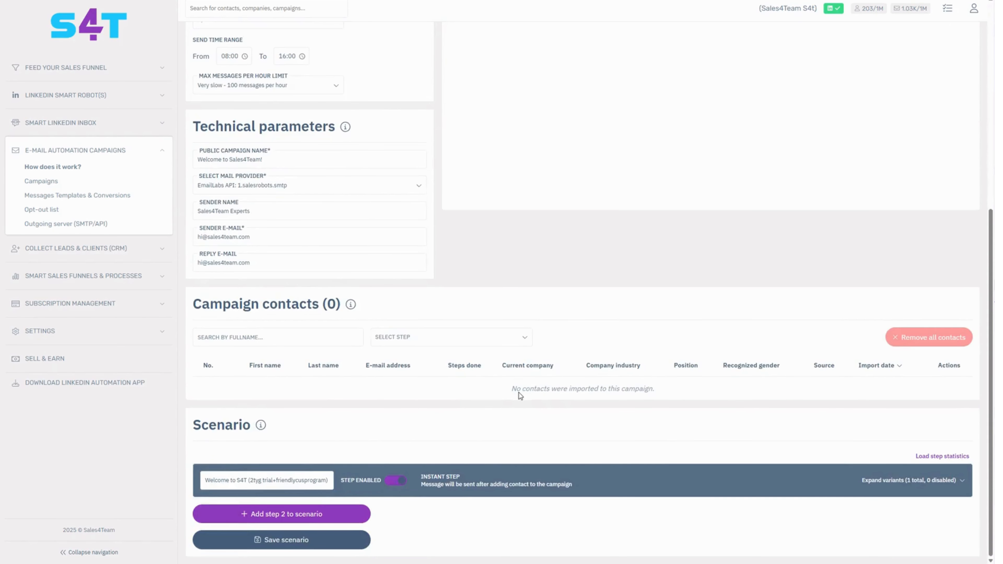
{"action": "scroll", "coordinate": [313, 363], "scroll_direction": "up", "scroll_amount": 2}
{"action": "scroll", "coordinate": [313, 363], "scroll_direction": "down", "scroll_amount": 3}
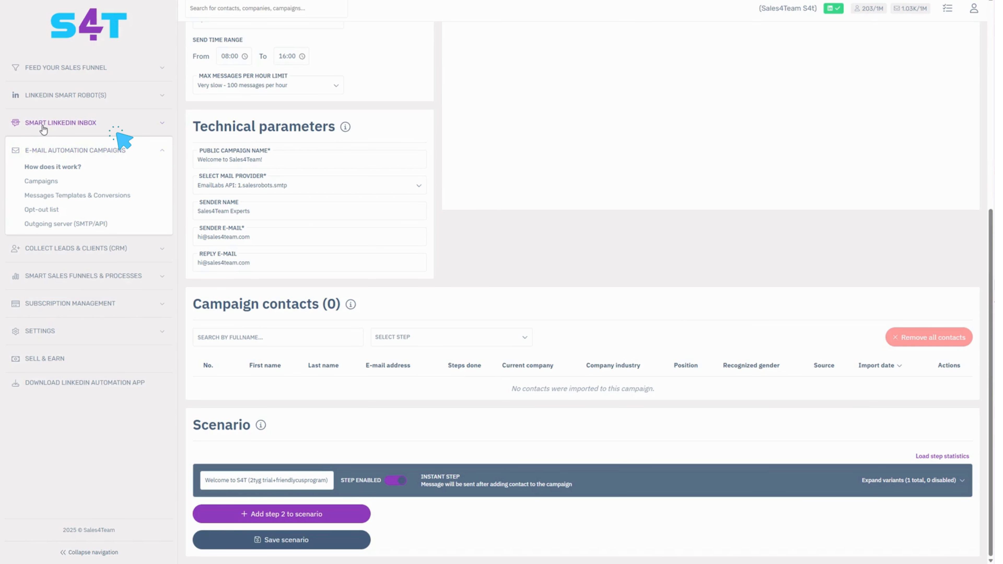
View the sections of the leads and clients CRM module and return to the e-mail automation module's sections.
{"action": "left_click", "coordinate": [70, 255]}
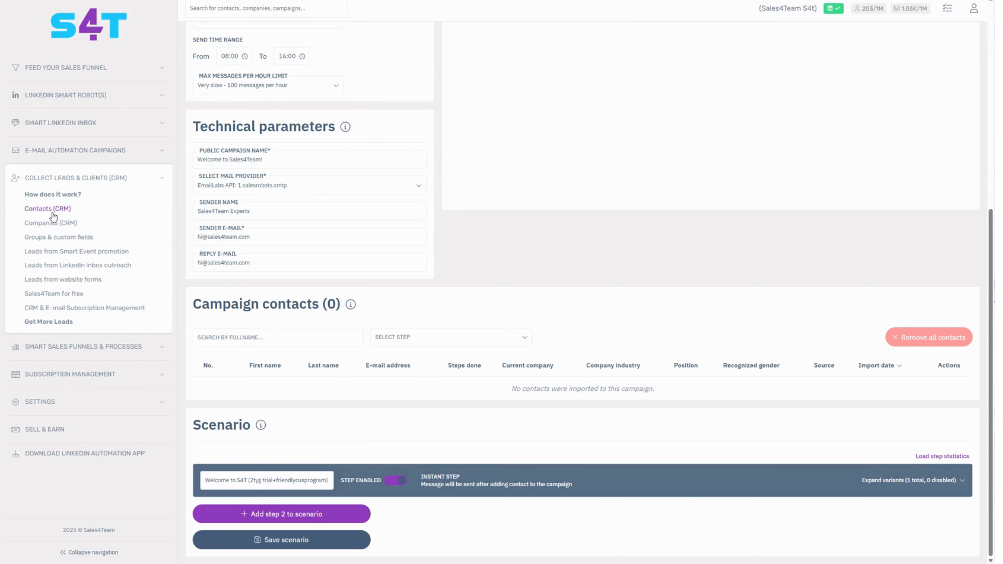
{"action": "left_click", "coordinate": [54, 178]}
{"action": "left_click", "coordinate": [55, 152]}
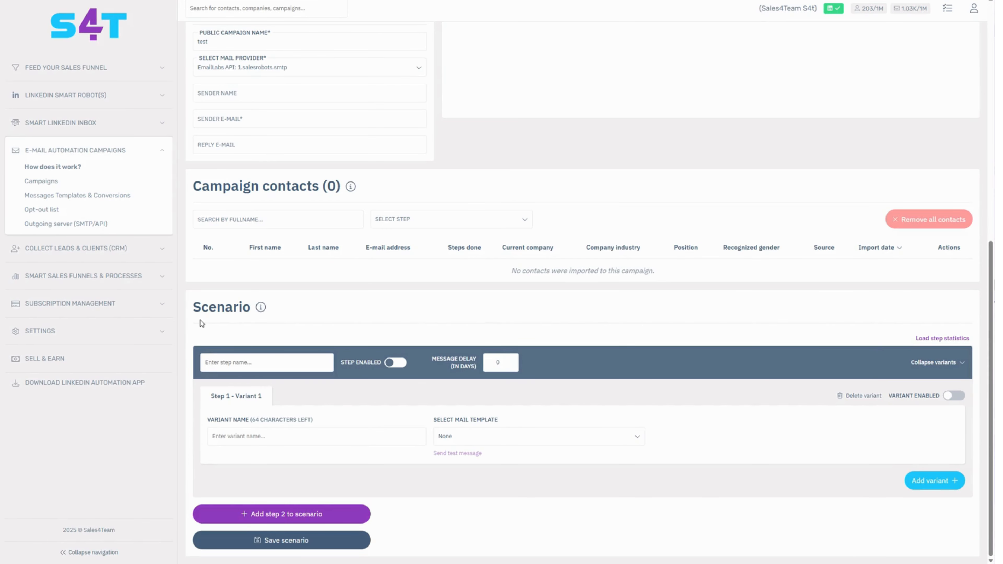
Examine the step name field and the available mail templates for the first variant of scenario step 1.
{"action": "left_click", "coordinate": [243, 367]}
{"action": "left_click", "coordinate": [464, 439]}
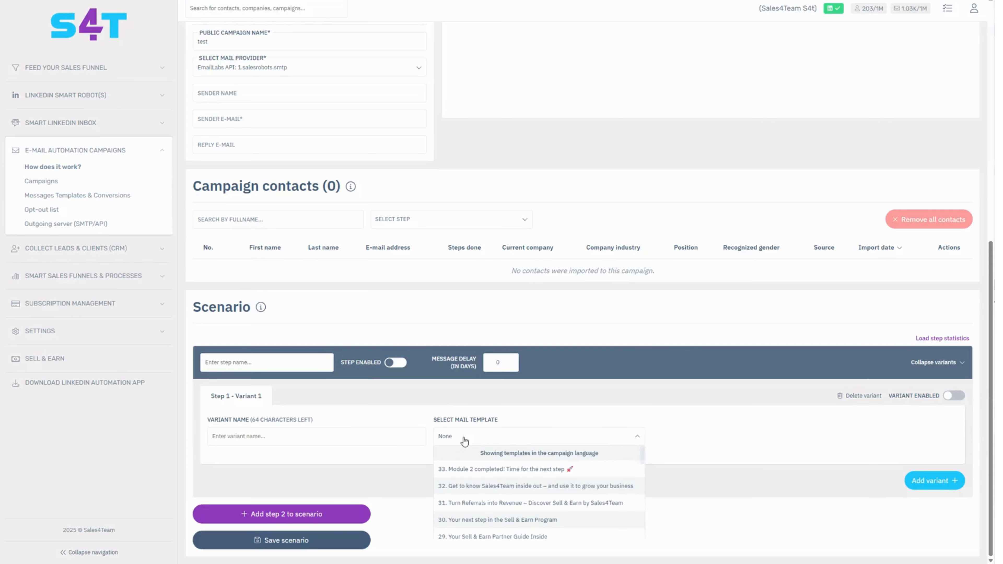
{"action": "left_click", "coordinate": [464, 439]}
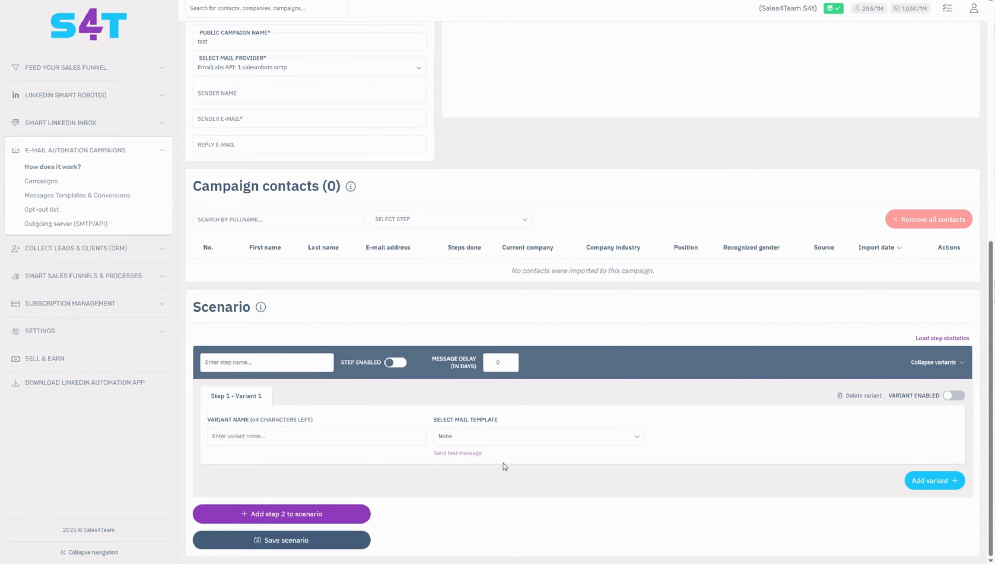
Add a second variant to step 1 and a second step to the scenario, and try to save it.
{"action": "left_click", "coordinate": [929, 481]}
{"action": "scroll", "coordinate": [516, 471], "scroll_direction": "down", "scroll_amount": 3}
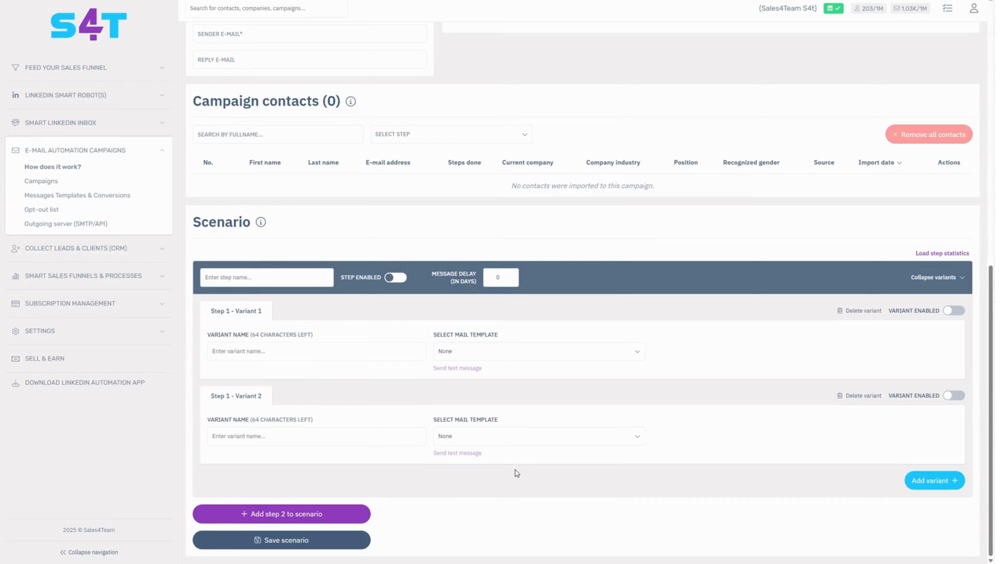
{"action": "left_click", "coordinate": [354, 514]}
{"action": "scroll", "coordinate": [455, 495], "scroll_direction": "down", "scroll_amount": 3}
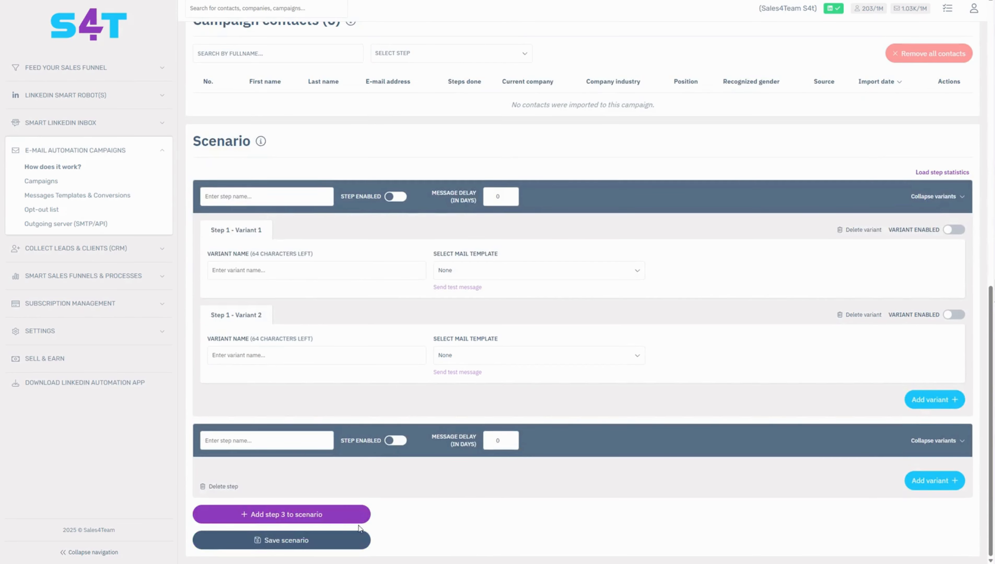
{"action": "left_click", "coordinate": [314, 540]}
Leave the campaign, discarding its unsaved changes, and start a new e-mail template in Messages Templates & Conversions.
{"action": "left_click", "coordinate": [109, 201]}
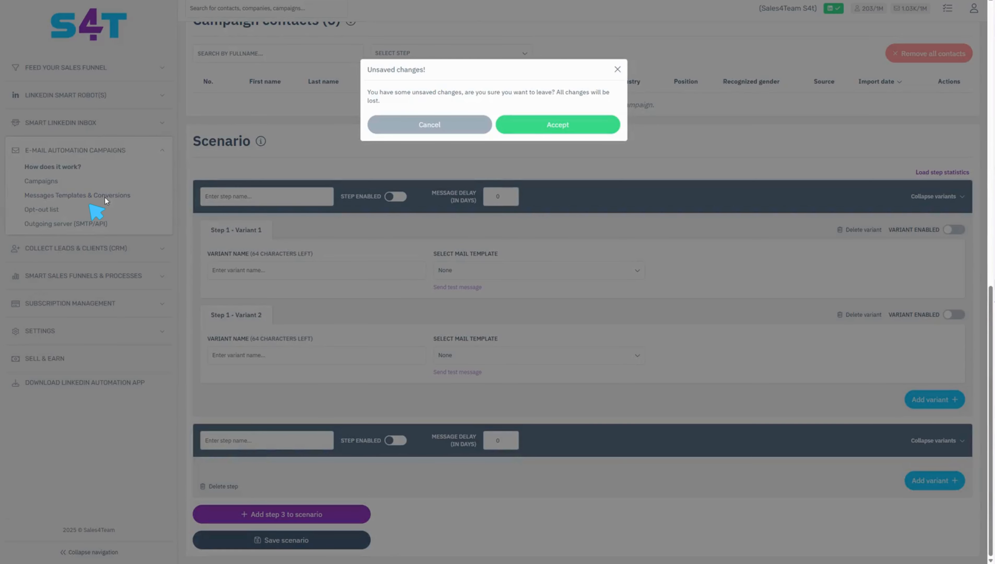
{"action": "left_click", "coordinate": [542, 126]}
{"action": "scroll", "coordinate": [435, 103], "scroll_direction": "down", "scroll_amount": 1}
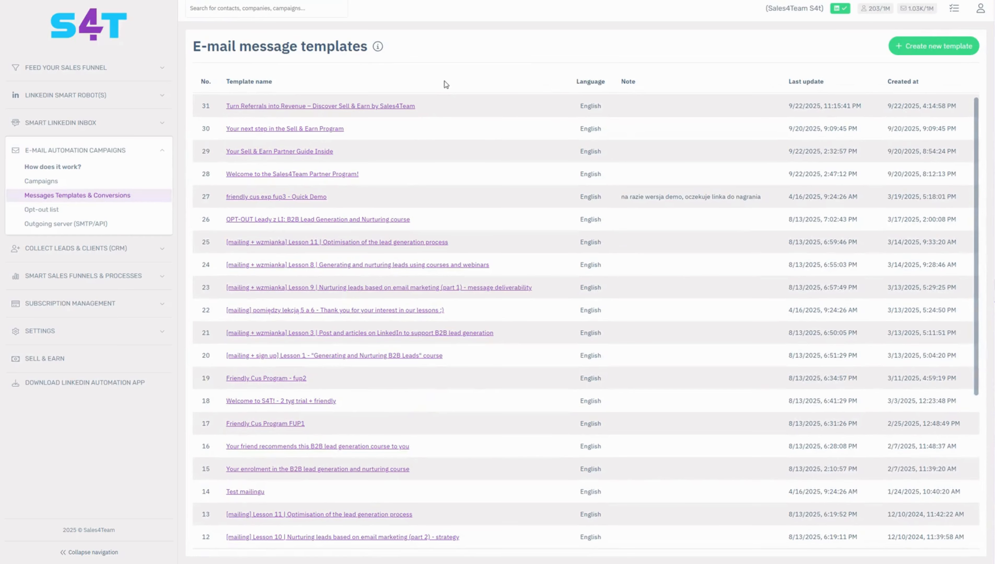
{"action": "scroll", "coordinate": [444, 82], "scroll_direction": "up", "scroll_amount": 1}
{"action": "left_click", "coordinate": [936, 47]}
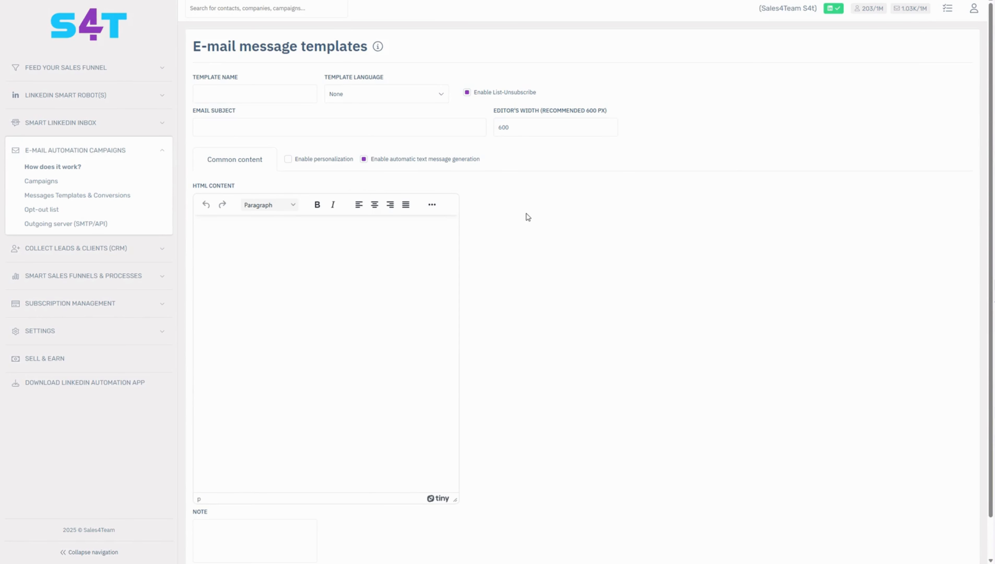
Examine the template's name, language, List-Unsubscribe option, e-mail subject and recommended editor width.
{"action": "left_click", "coordinate": [238, 97]}
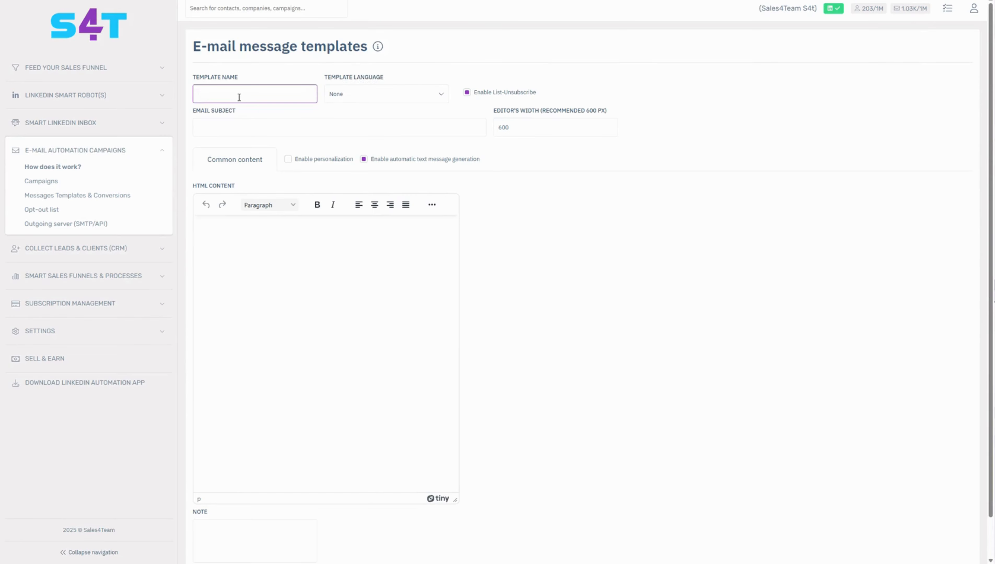
{"action": "left_click", "coordinate": [351, 97]}
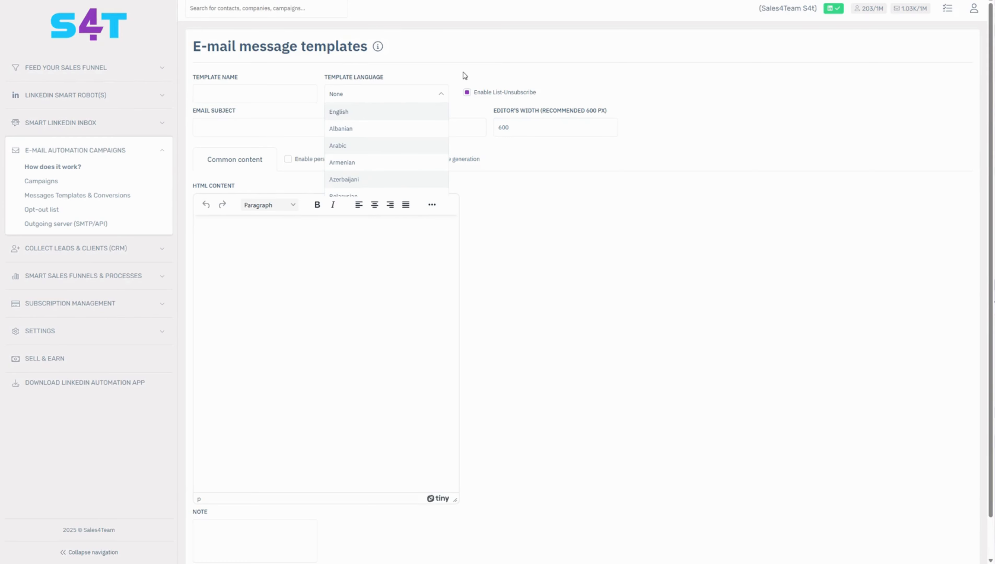
{"action": "mouse_move", "coordinate": [478, 97]}
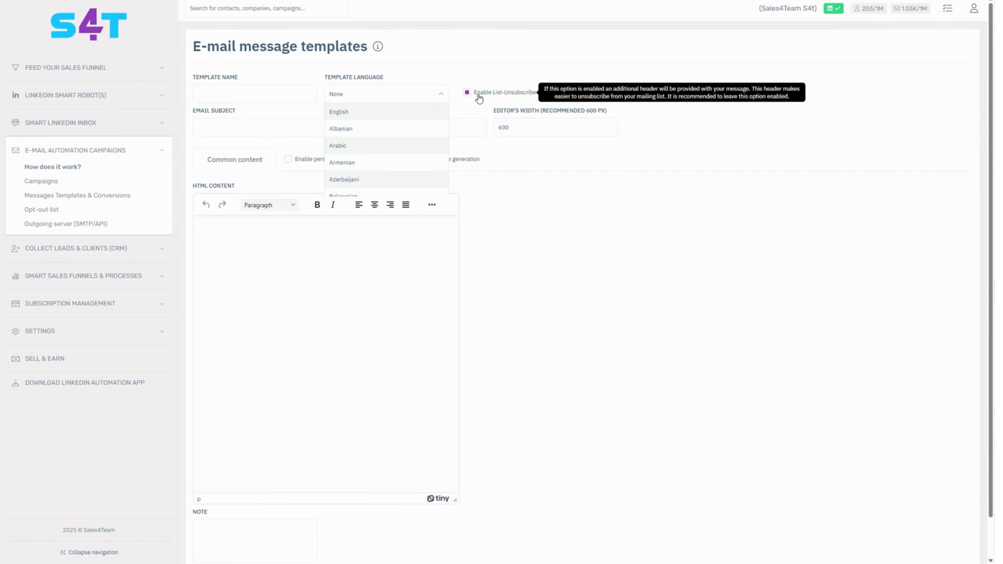
{"action": "left_click", "coordinate": [443, 96]}
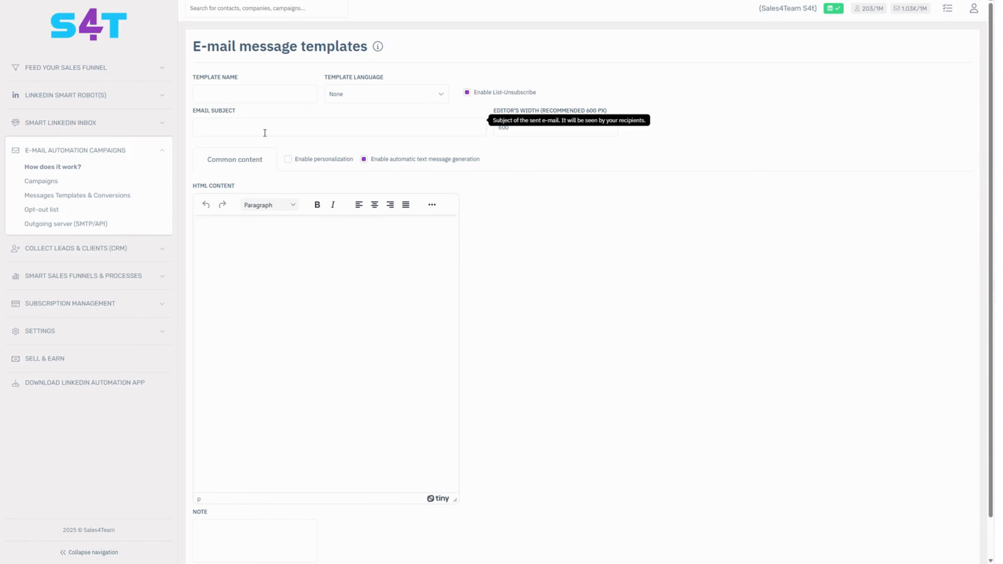
{"action": "left_click", "coordinate": [246, 135]}
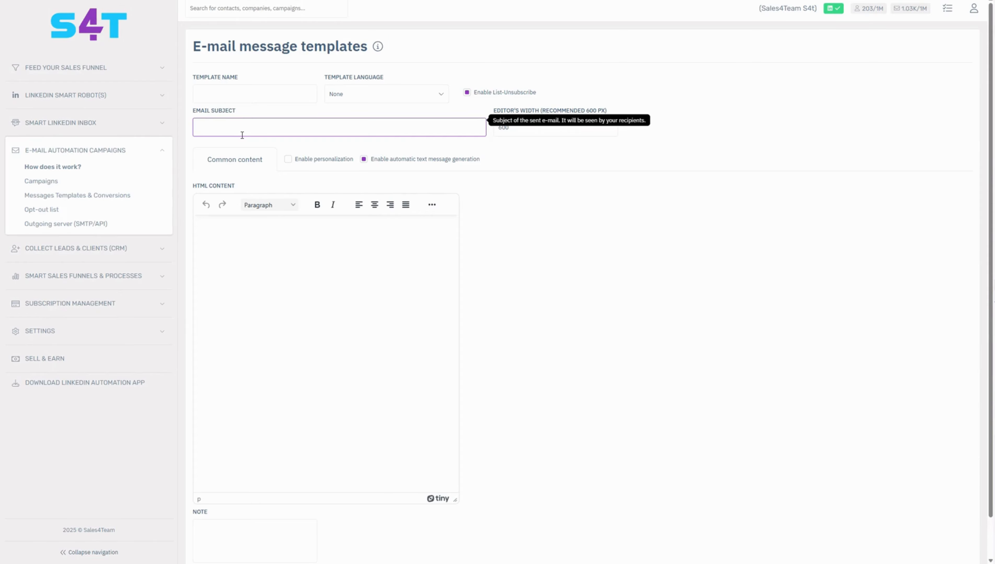
{"action": "left_click", "coordinate": [557, 137]}
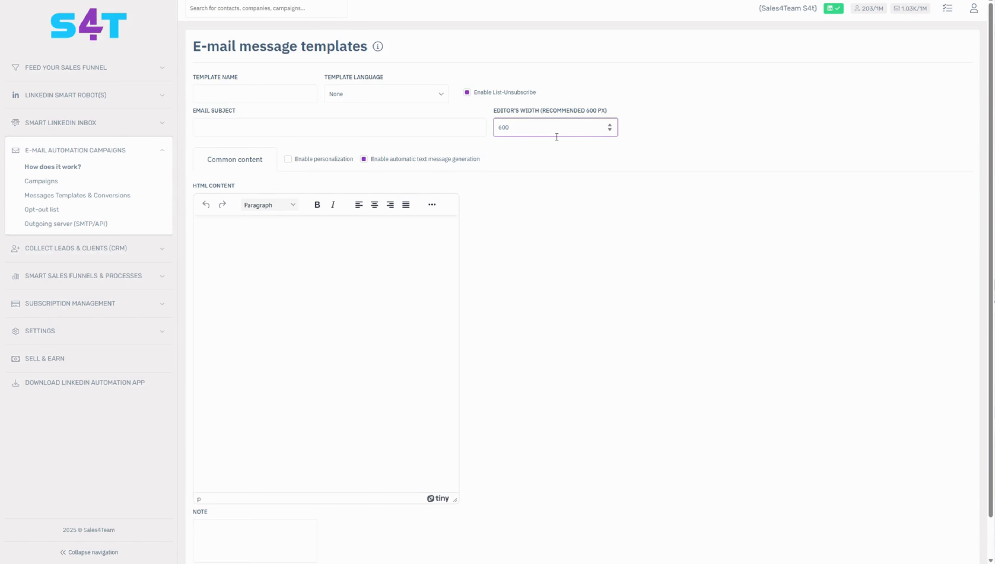
{"action": "left_click_drag", "start_coordinate": [584, 111], "coordinate": [606, 111]}
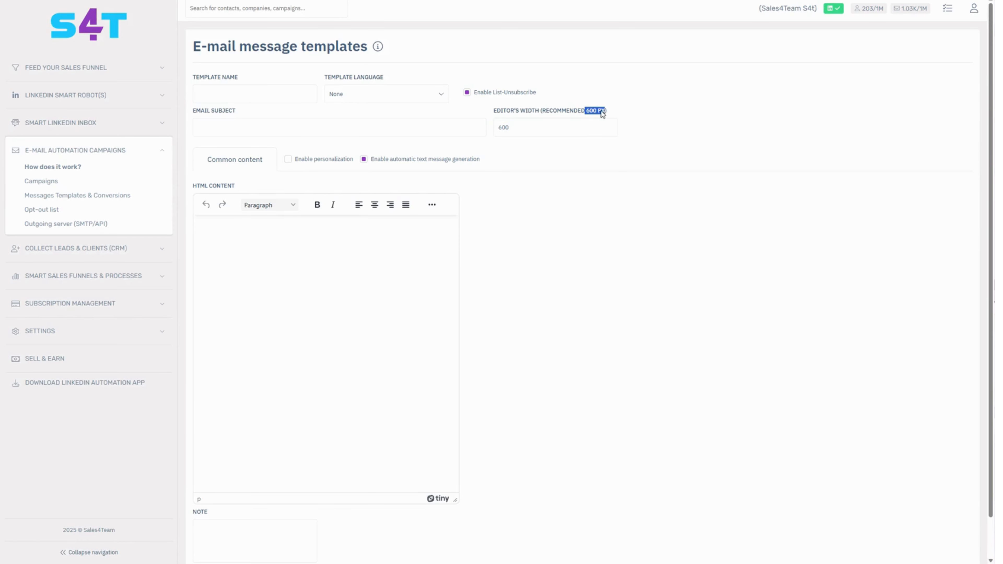
{"action": "left_click", "coordinate": [537, 211]}
Enable personalization for the template and enter "Hi" as its common HTML content.
{"action": "left_click", "coordinate": [310, 163]}
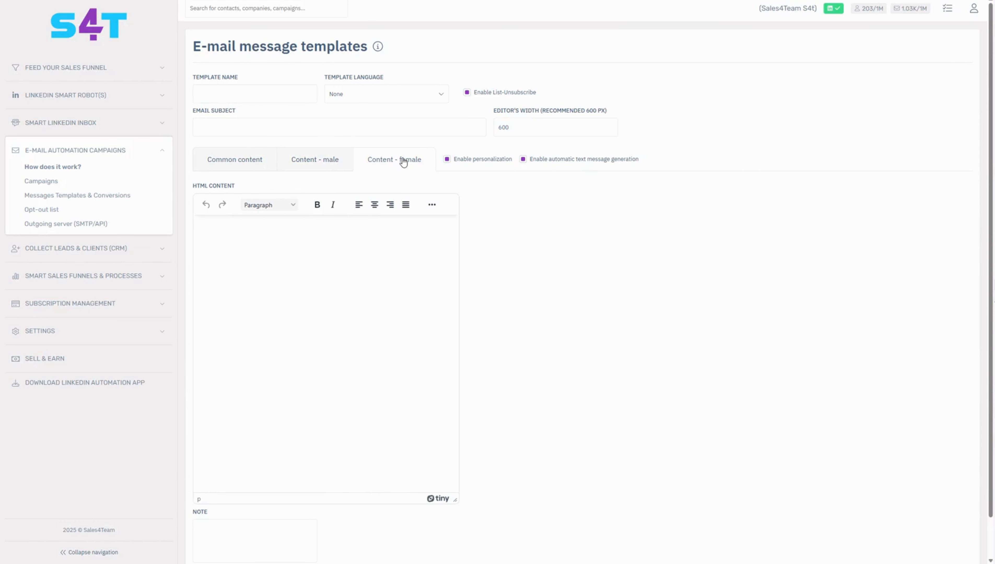
{"action": "left_click", "coordinate": [236, 252]}
{"action": "type", "text": "Hi"}
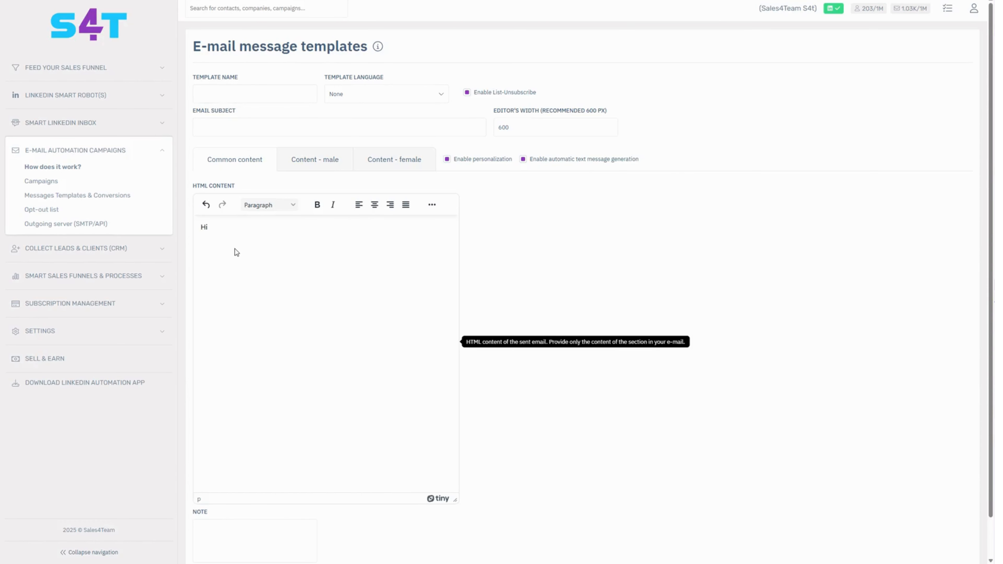
Make the "Hi" text bold and italic, and align it to the right.
{"action": "left_click_drag", "start_coordinate": [221, 229], "coordinate": [188, 226]}
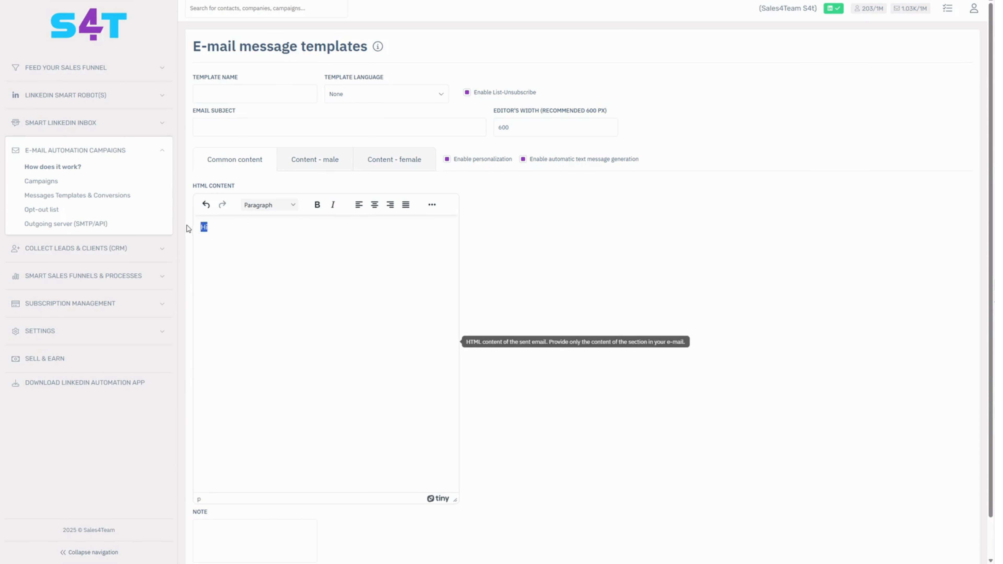
{"action": "left_click", "coordinate": [318, 205]}
{"action": "left_click", "coordinate": [332, 207]}
{"action": "left_click", "coordinate": [406, 205]}
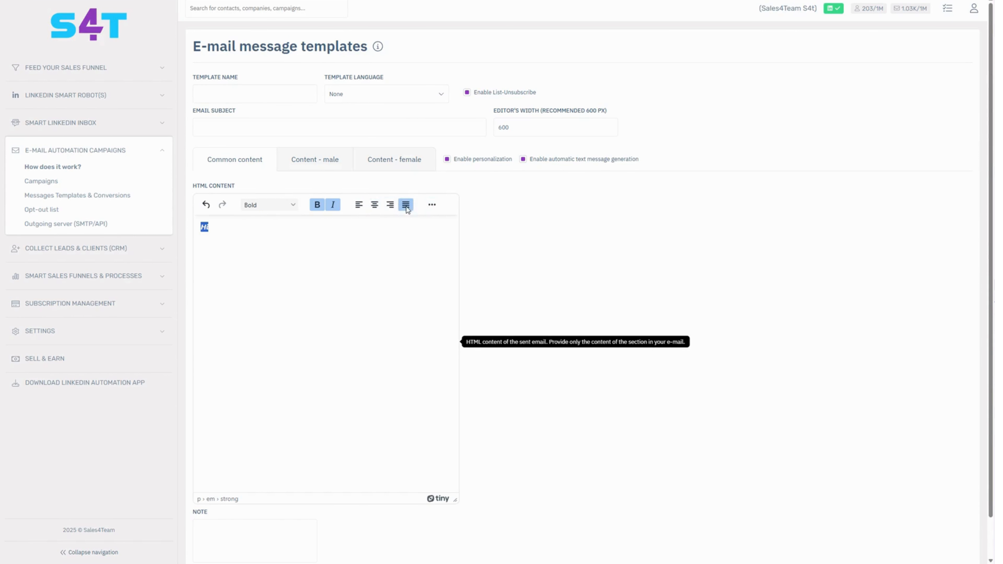
{"action": "left_click", "coordinate": [390, 205]}
Examine the editor's additional tools, the message's HTML source code, and the note field and save option of the template.
{"action": "left_click", "coordinate": [432, 205]}
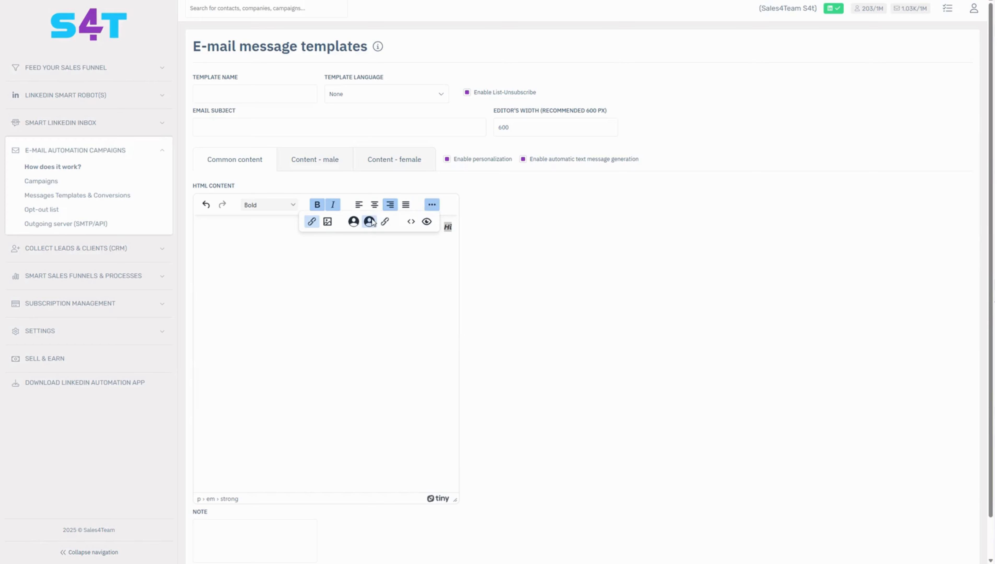
{"action": "left_click", "coordinate": [412, 223]}
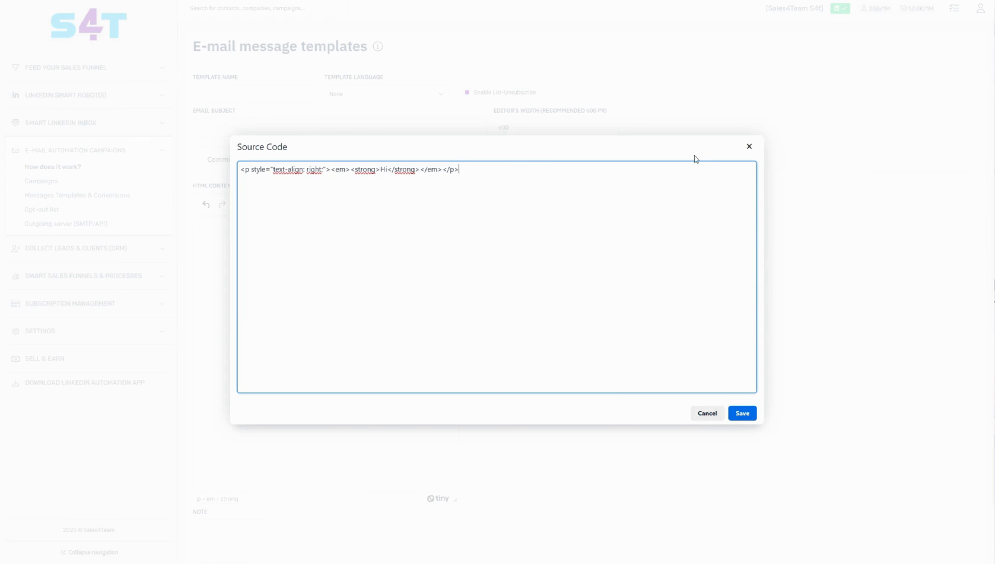
{"action": "left_click", "coordinate": [749, 148]}
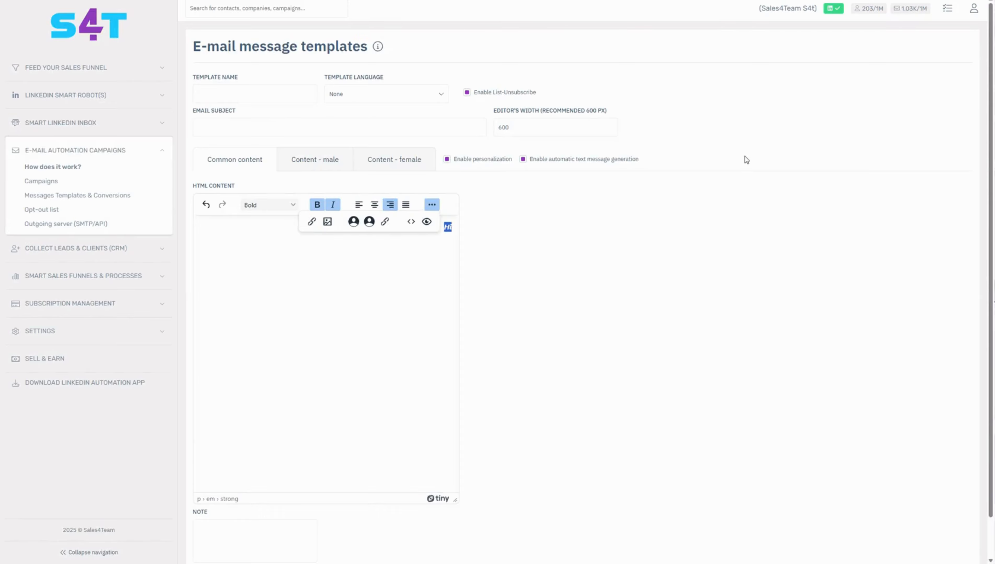
{"action": "scroll", "coordinate": [738, 446], "scroll_direction": "down", "scroll_amount": 2}
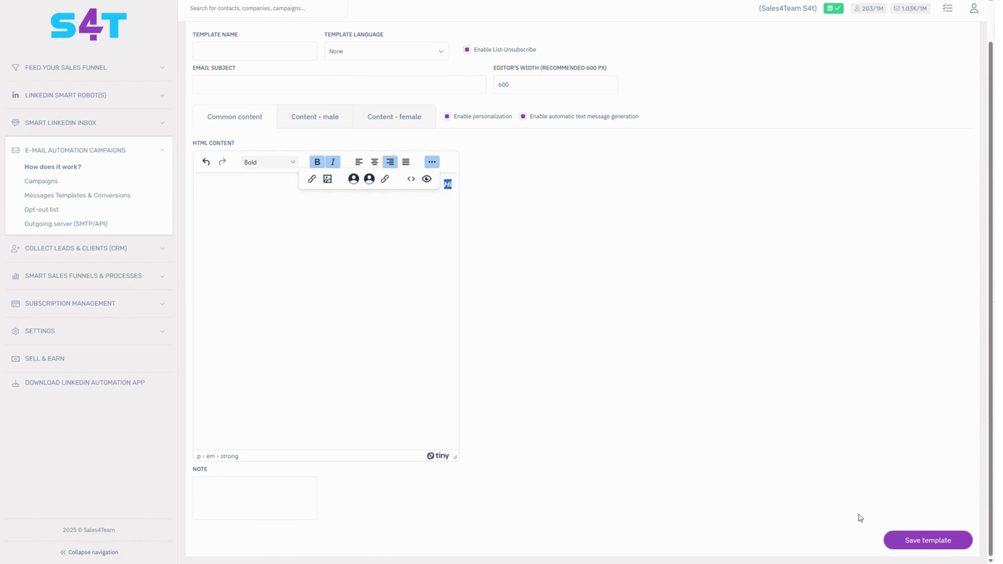
View the opt-out list and open the outgoing server (SMTP/API) settings.
{"action": "left_click", "coordinate": [44, 211]}
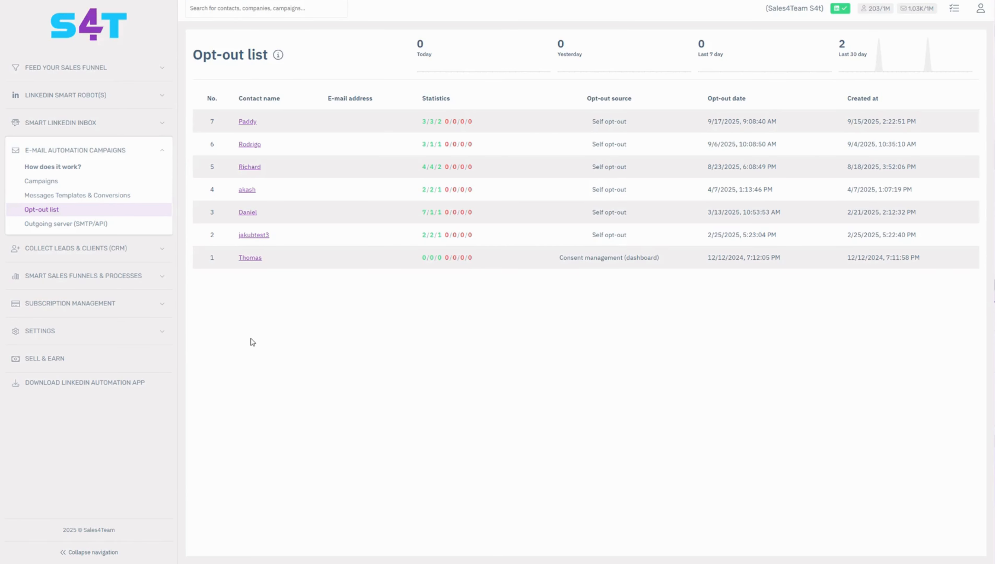
{"action": "left_click", "coordinate": [95, 223]}
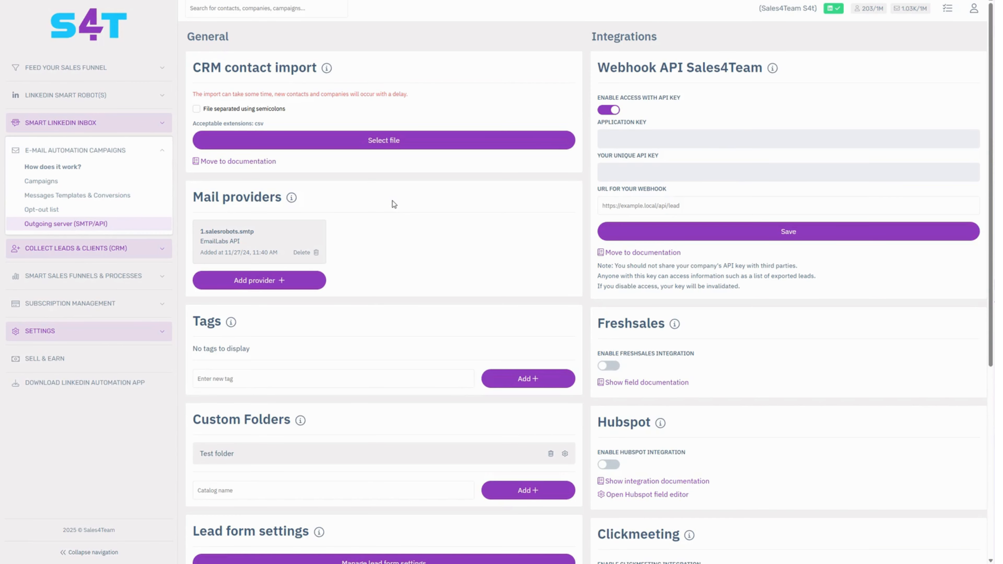
Open a new mail provider form and set the provider type to SMTP server.
{"action": "left_click", "coordinate": [287, 280]}
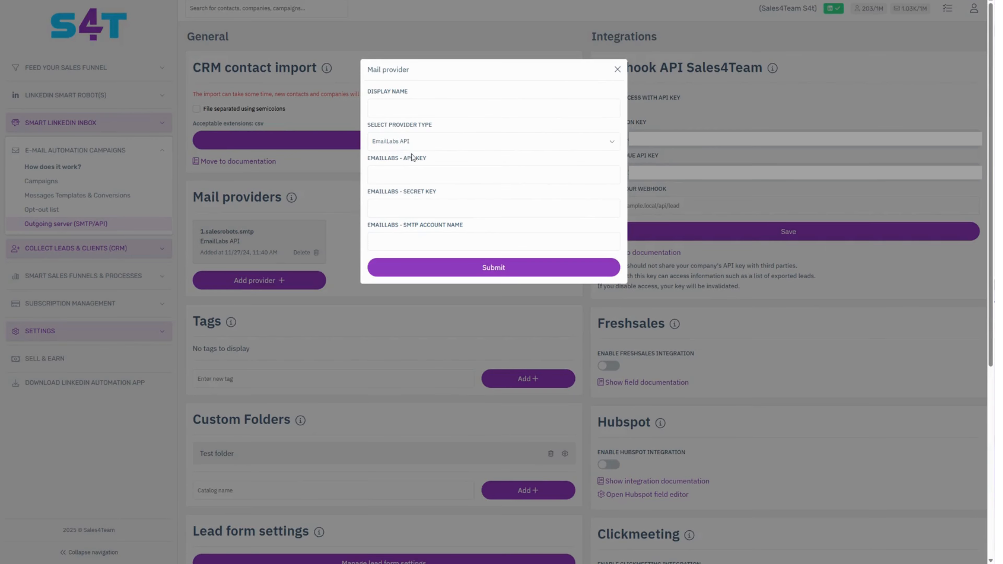
{"action": "left_click", "coordinate": [417, 147]}
{"action": "left_click", "coordinate": [416, 176]}
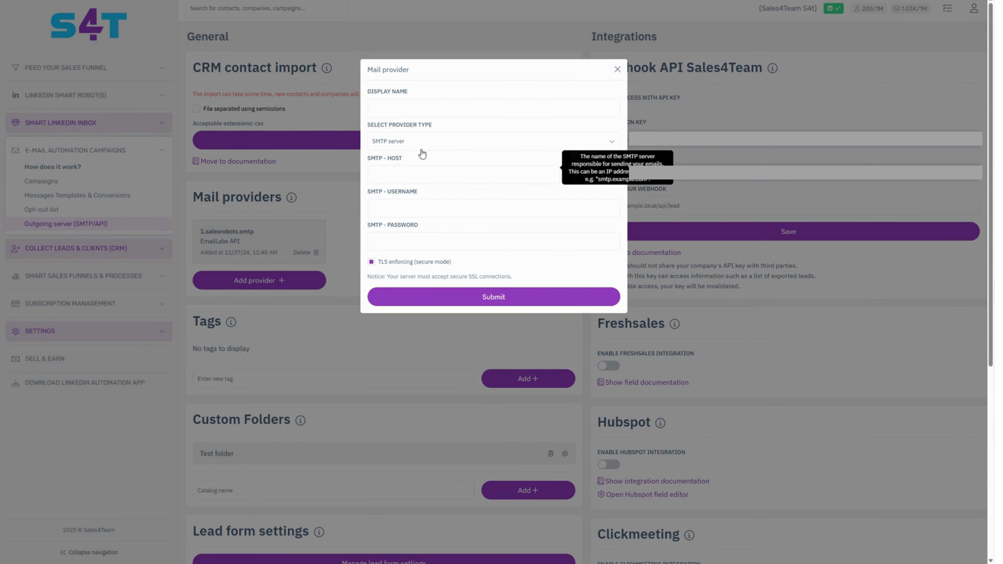